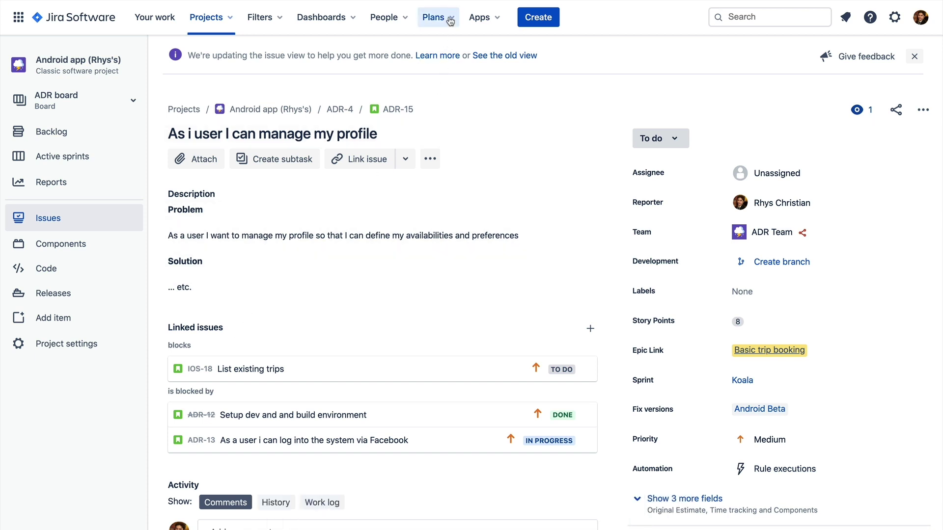
- View the Advanced Roadmaps dependency link types (only Blocks) and browse others without adding any
click(434, 18)
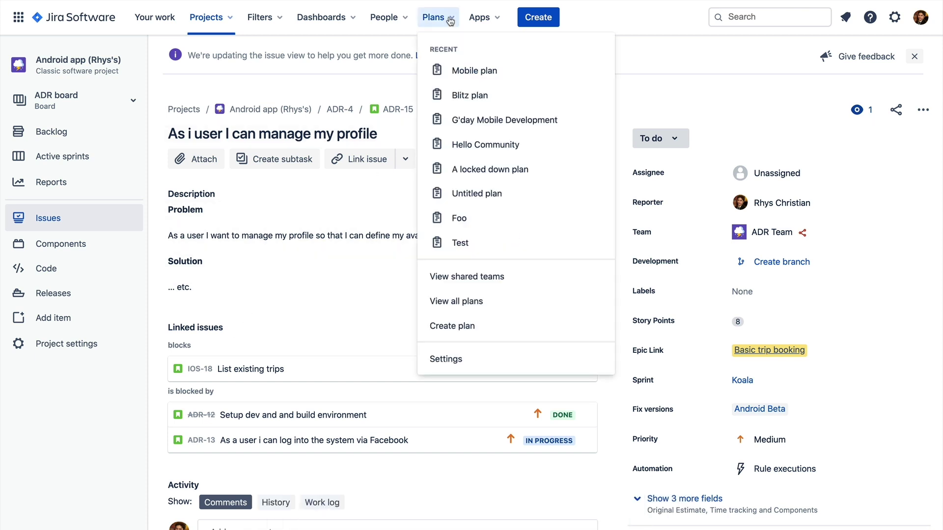
click(450, 359)
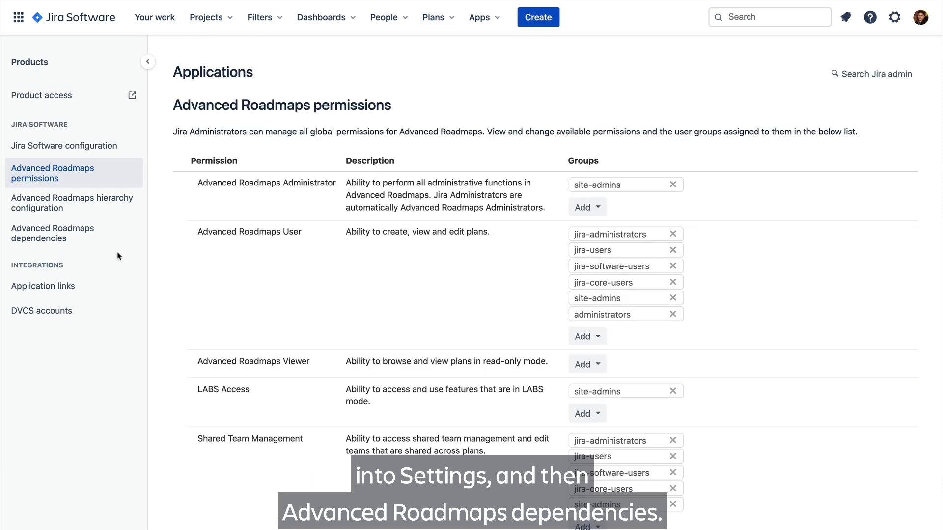
click(110, 247)
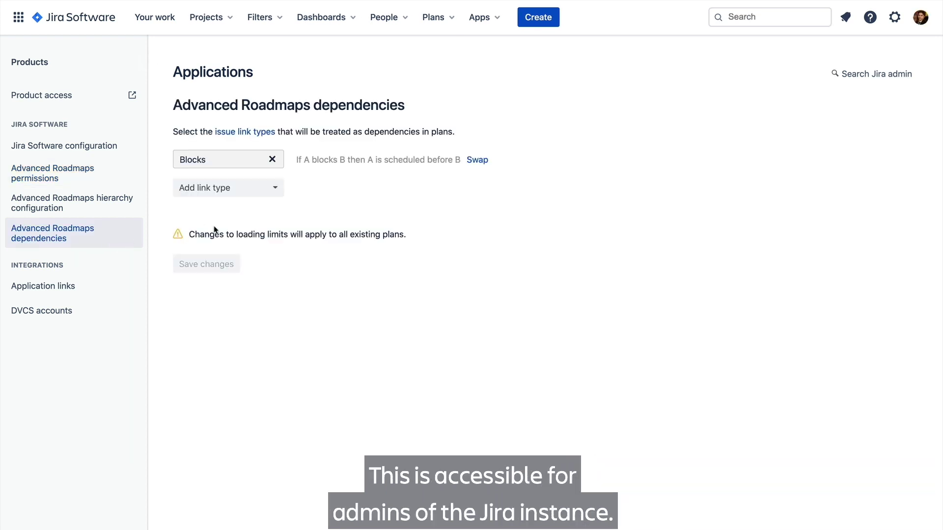
click(276, 190)
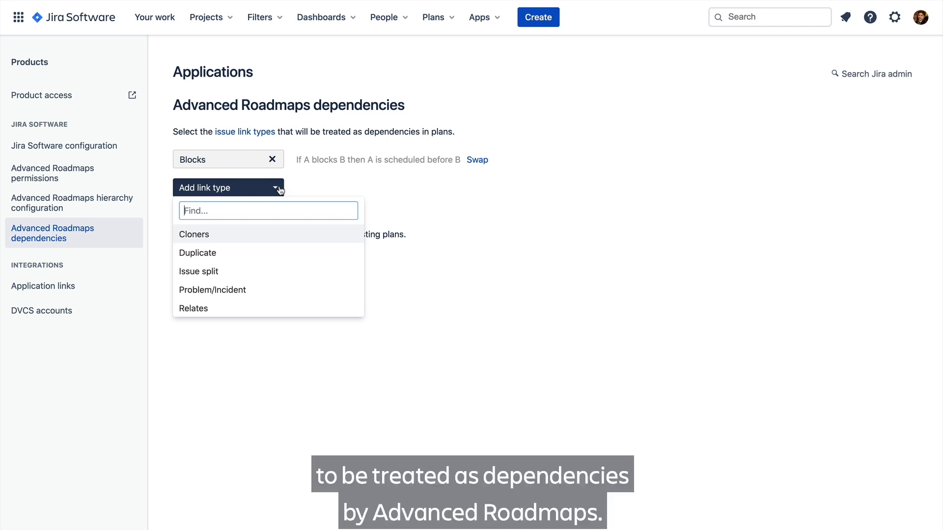
click(316, 190)
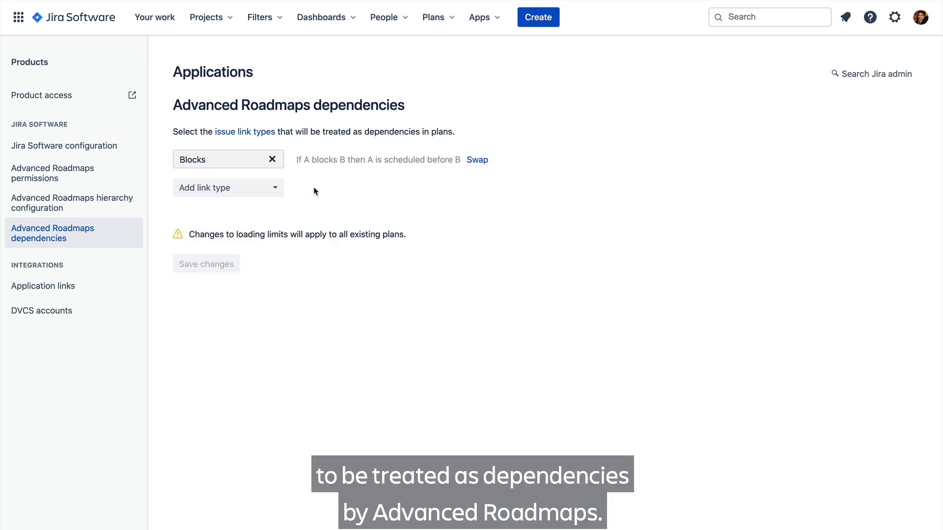
- Open the Mobile plan and show the Outgoing dependencies column in full
click(435, 19)
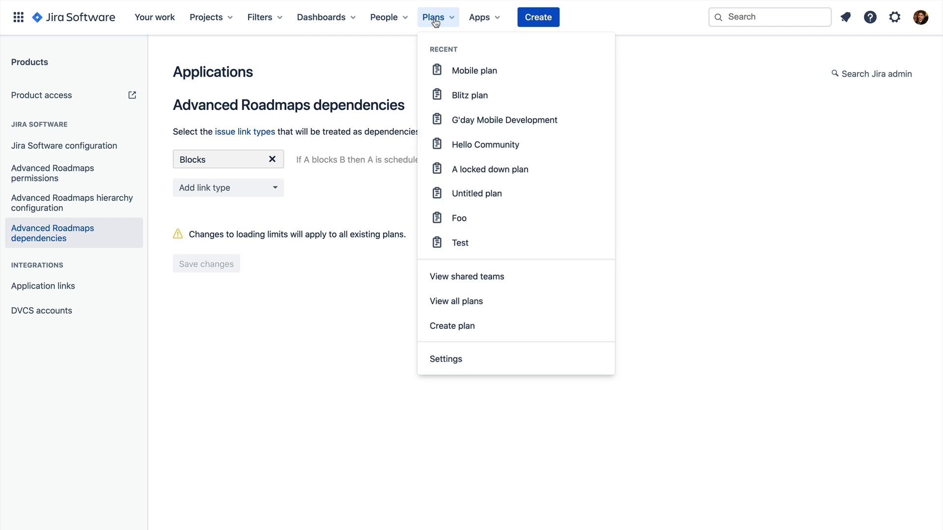
click(470, 77)
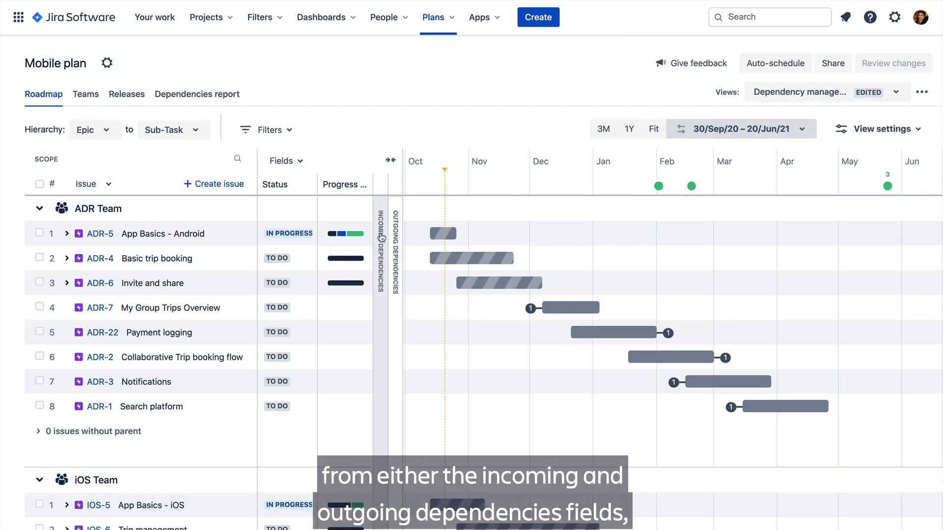
mouse_move(381, 236)
click(486, 233)
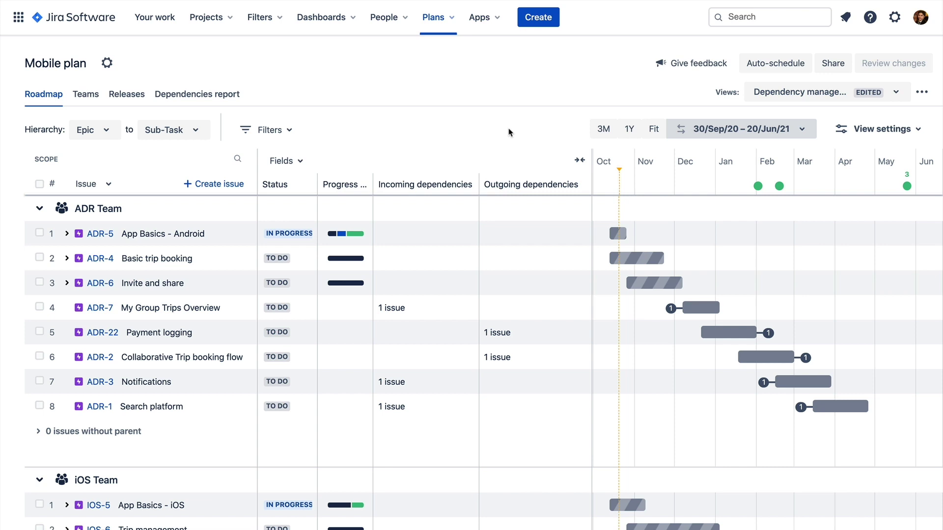
- Filter the roadmap to show only issues that have dependencies
click(291, 130)
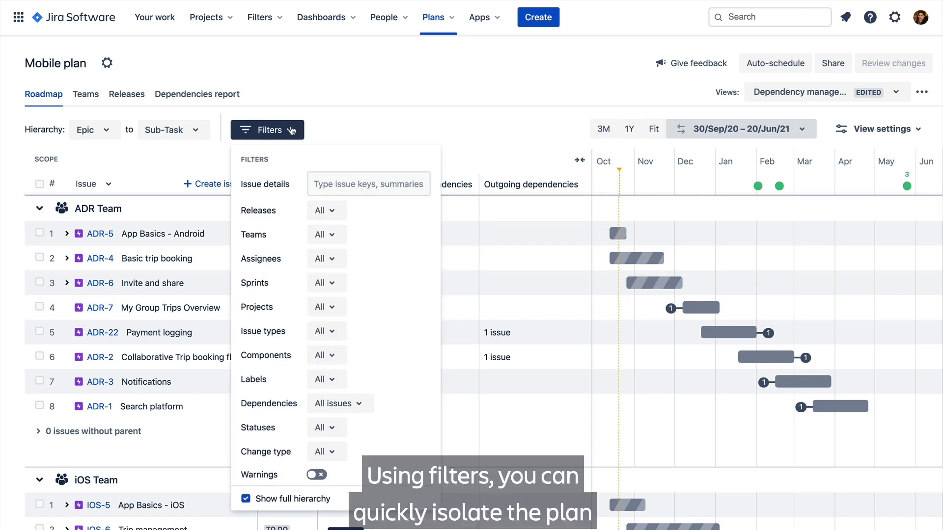
click(333, 410)
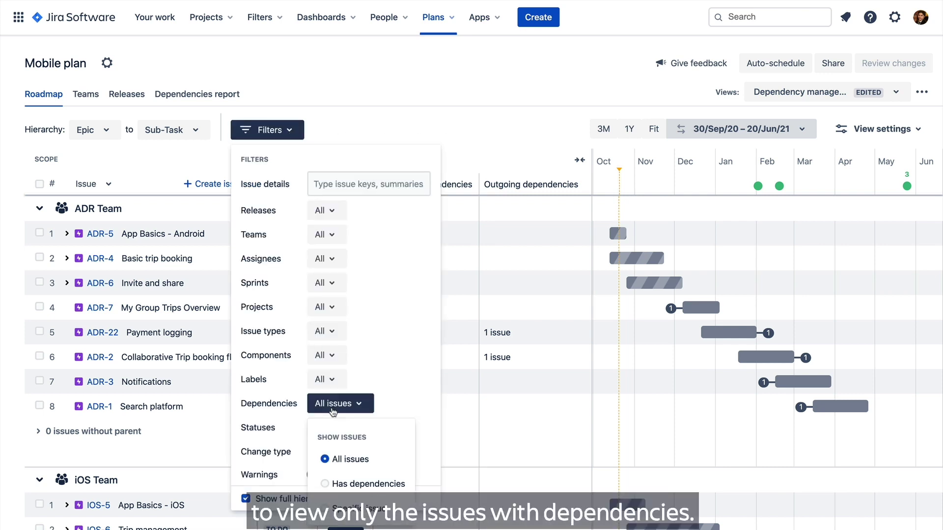
click(368, 484)
click(516, 441)
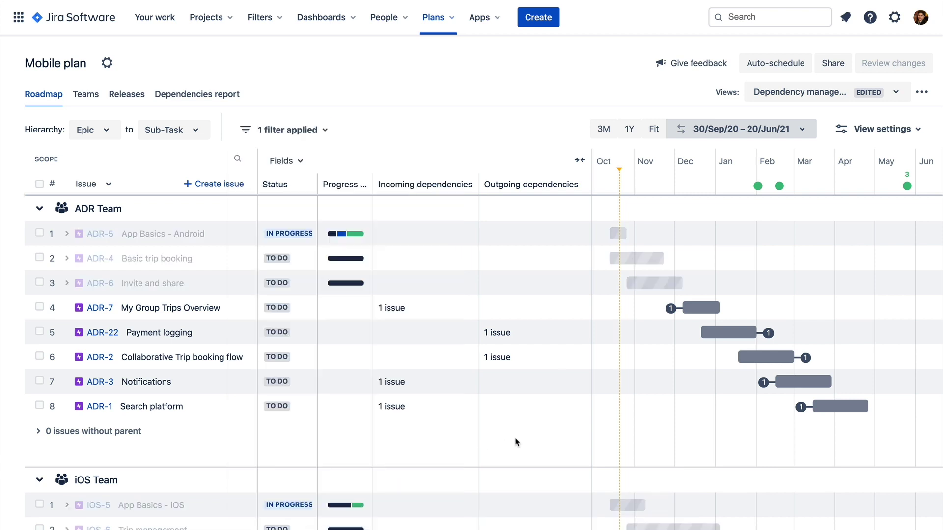
- Expand all epics to reveal their child stories and scroll through them
click(105, 185)
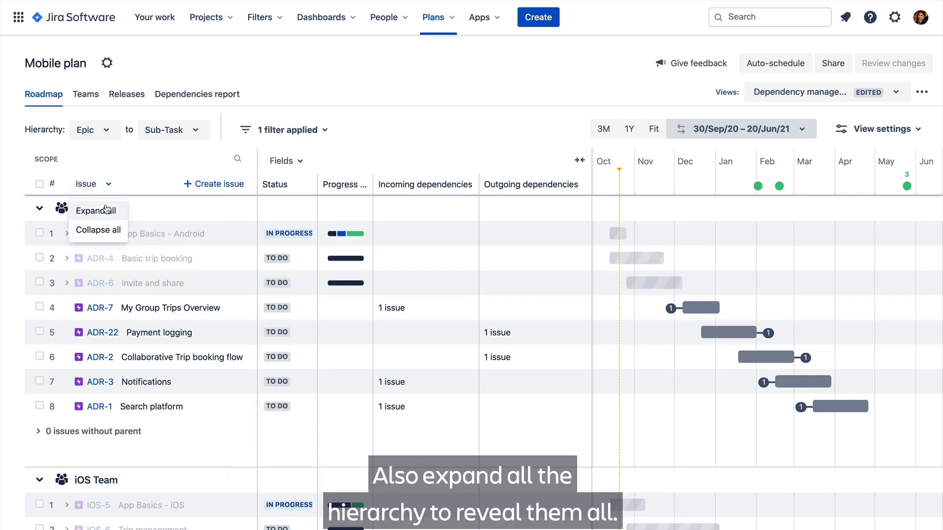
click(106, 210)
scroll(690, 256, down, 1)
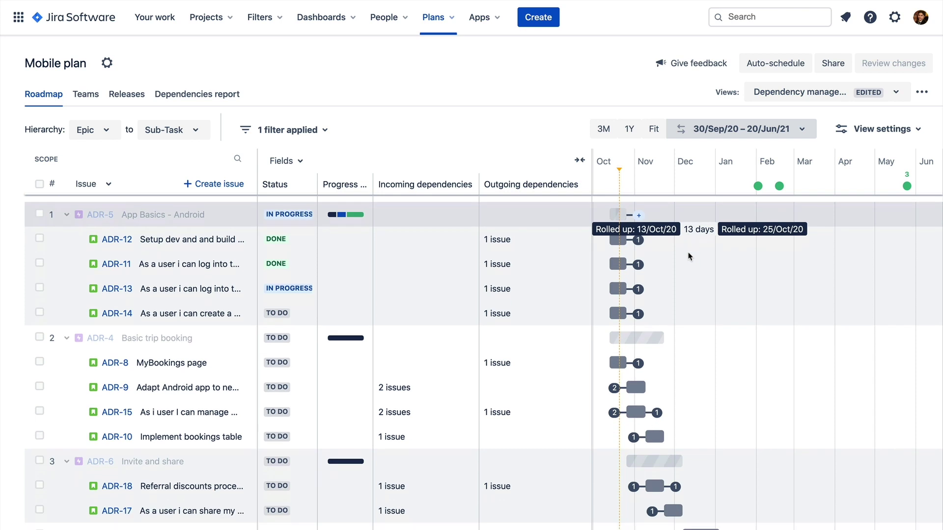
scroll(690, 256, down, 15)
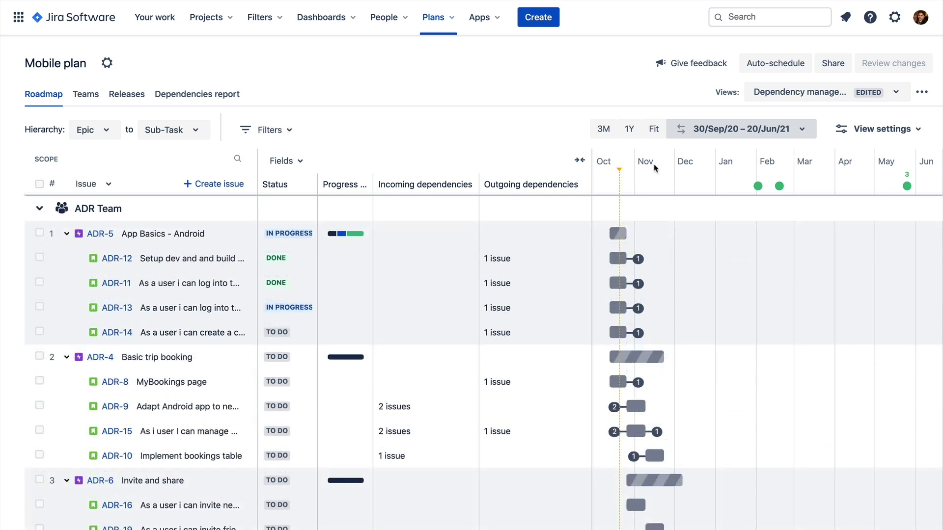
scroll(654, 241, down, 4)
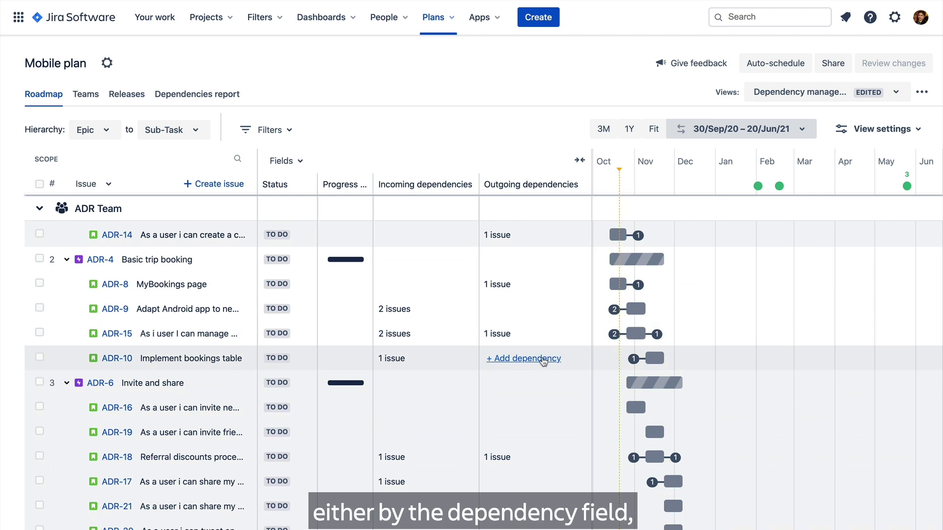
- Start adding a dependency to ADR-10, then cancel it without saving
click(544, 363)
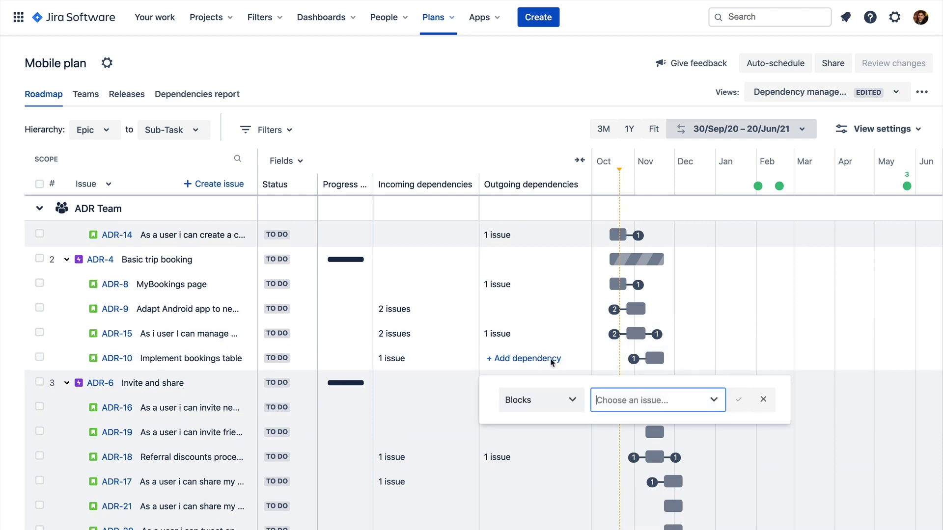
click(605, 399)
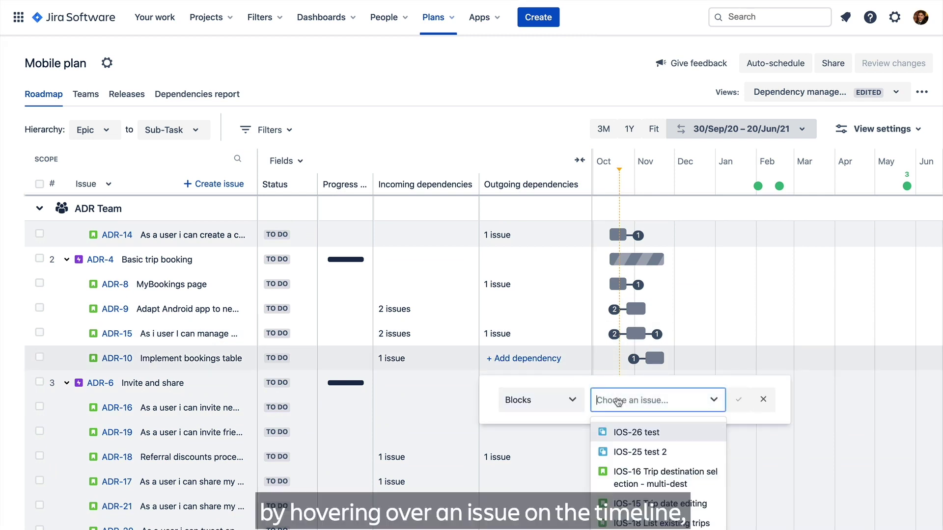
click(677, 361)
click(676, 361)
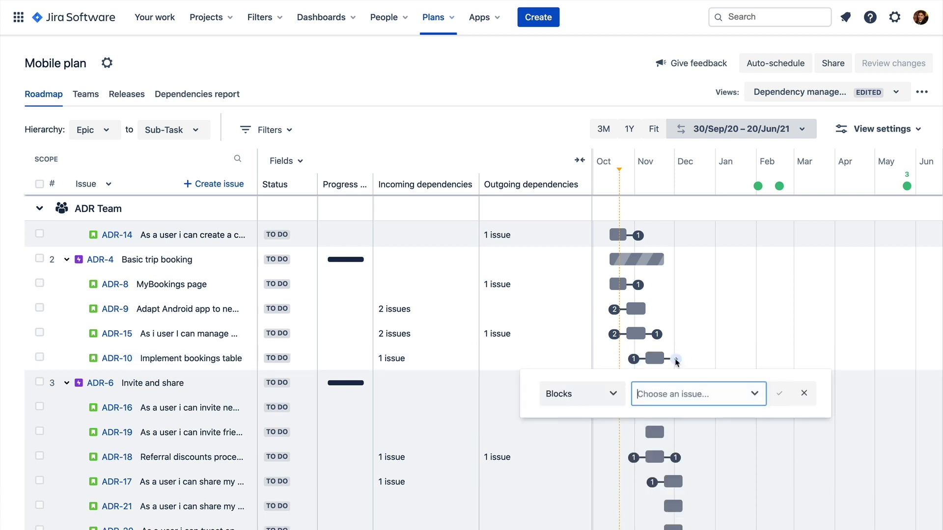
click(676, 361)
- Add ADR-9 as a blocker of ADR-15, giving it three incoming dependencies
click(614, 335)
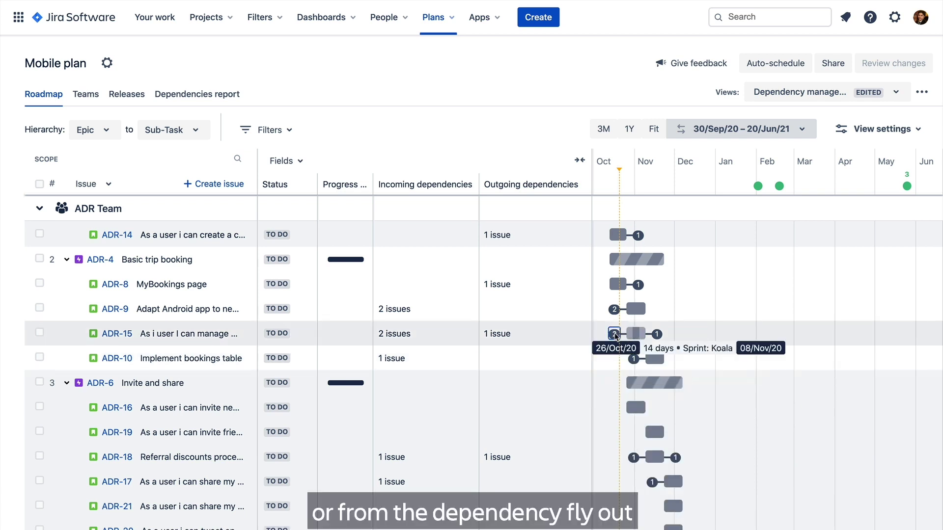
click(527, 433)
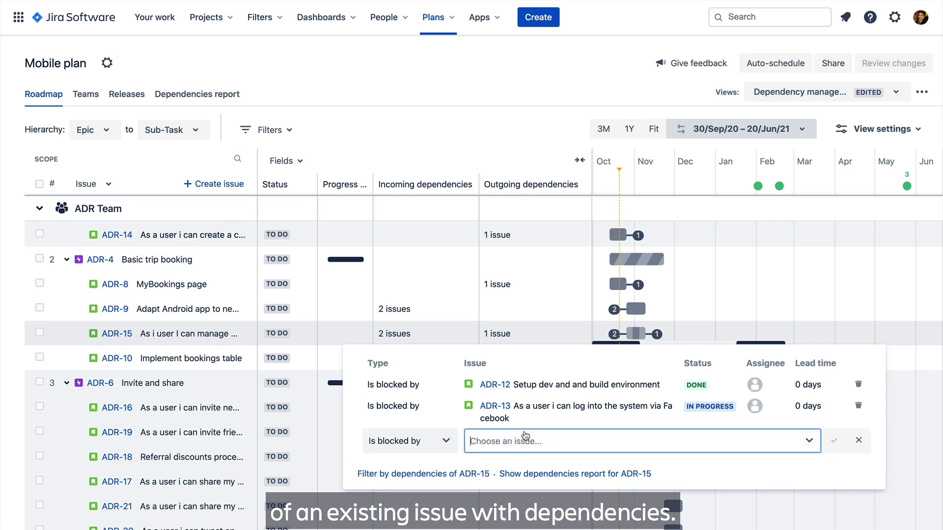
text(adr-9)
click(617, 473)
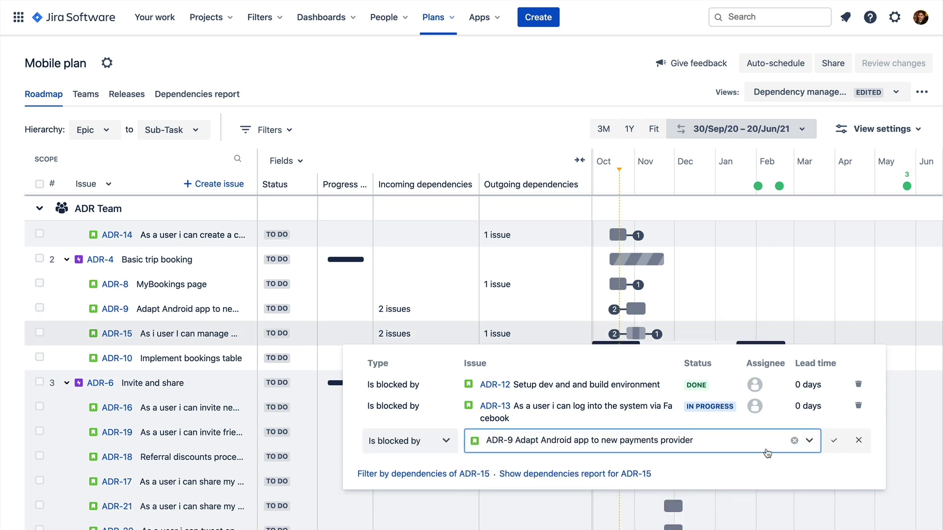
click(833, 441)
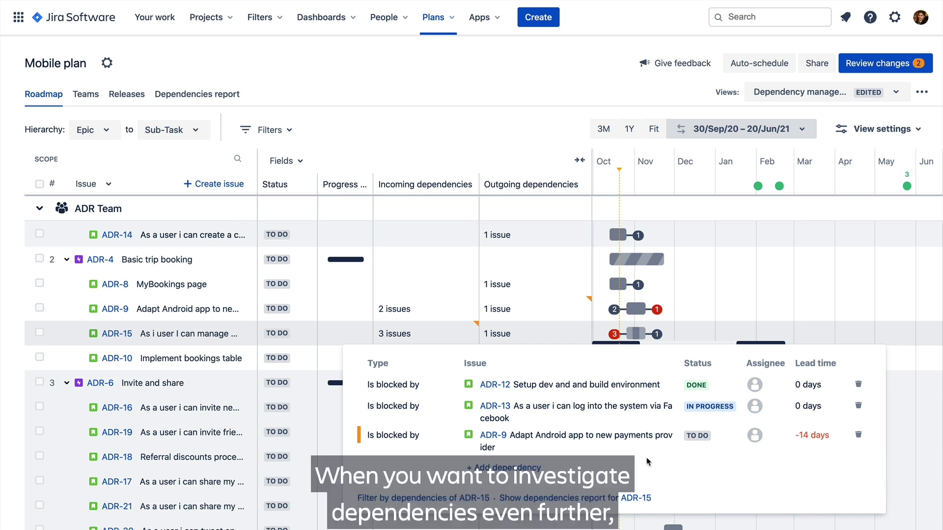
- Filter the roadmap to ADR-15's dependencies, including its full dependency chain
click(393, 498)
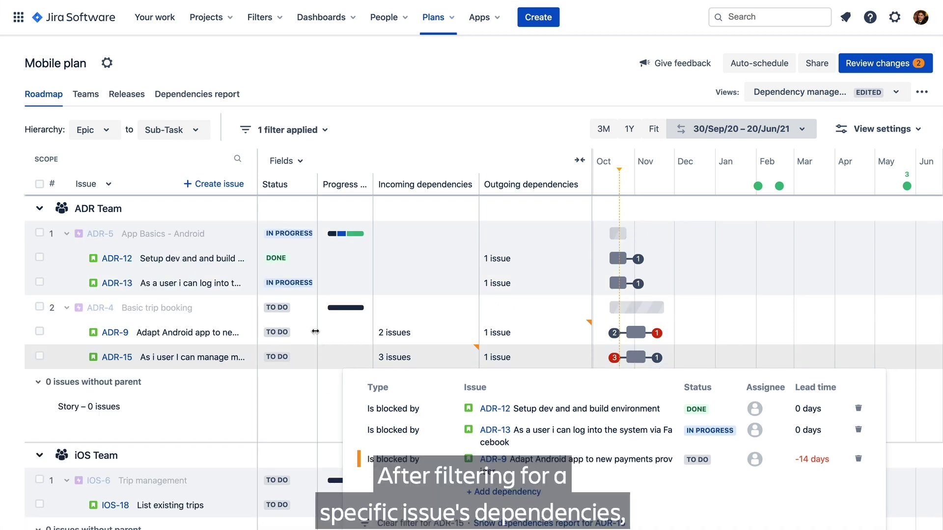
click(298, 137)
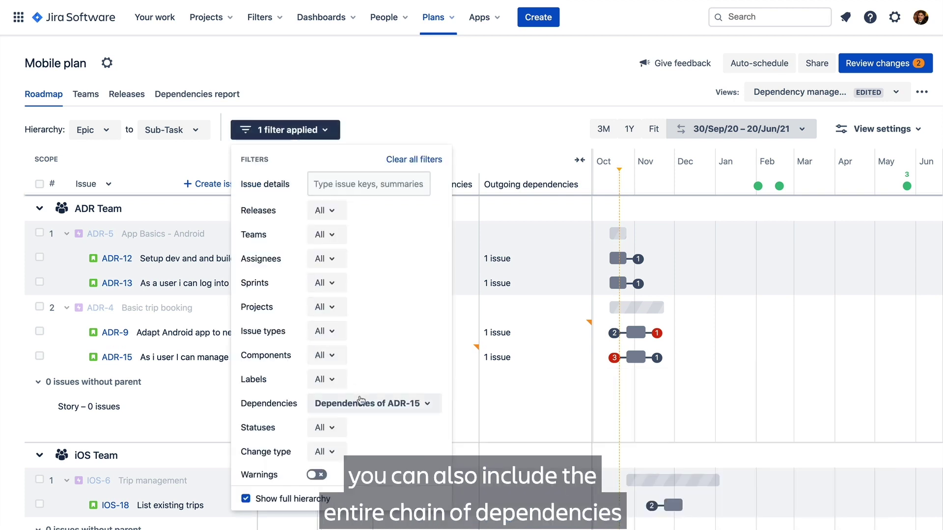
click(361, 402)
scroll(362, 420, down, 1)
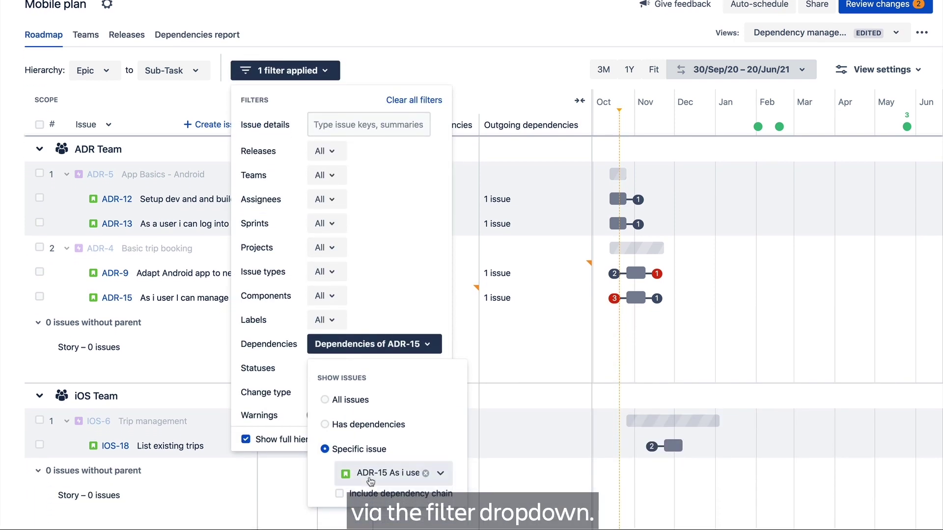
click(374, 497)
scroll(466, 487, up, 1)
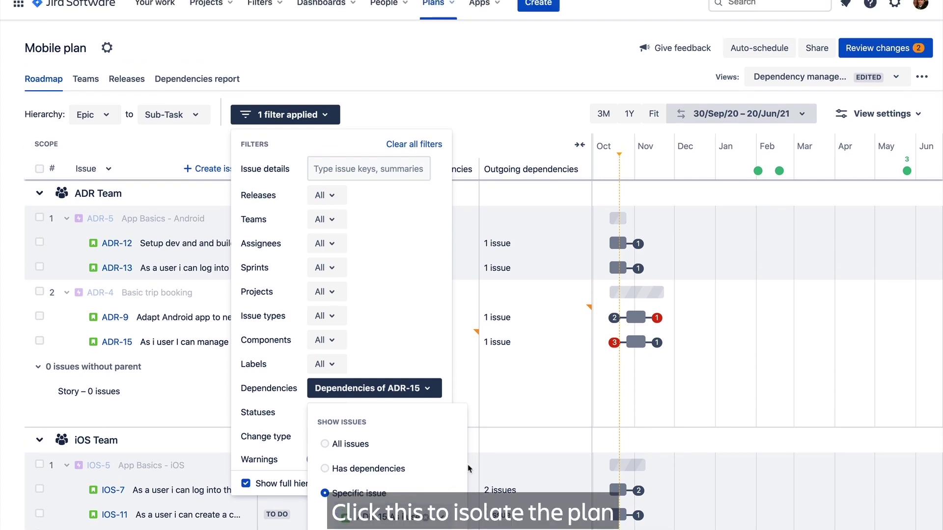
click(515, 438)
scroll(515, 439, down, 2)
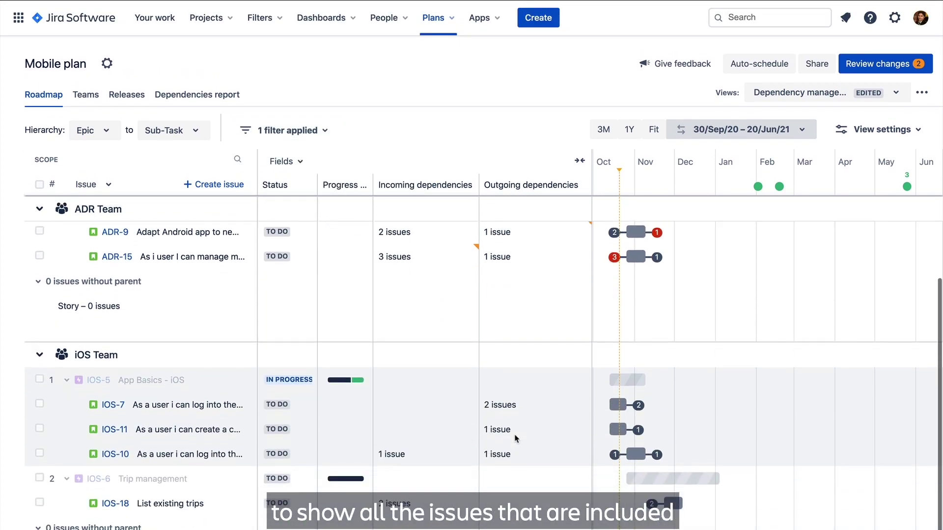
scroll(515, 439, up, 2)
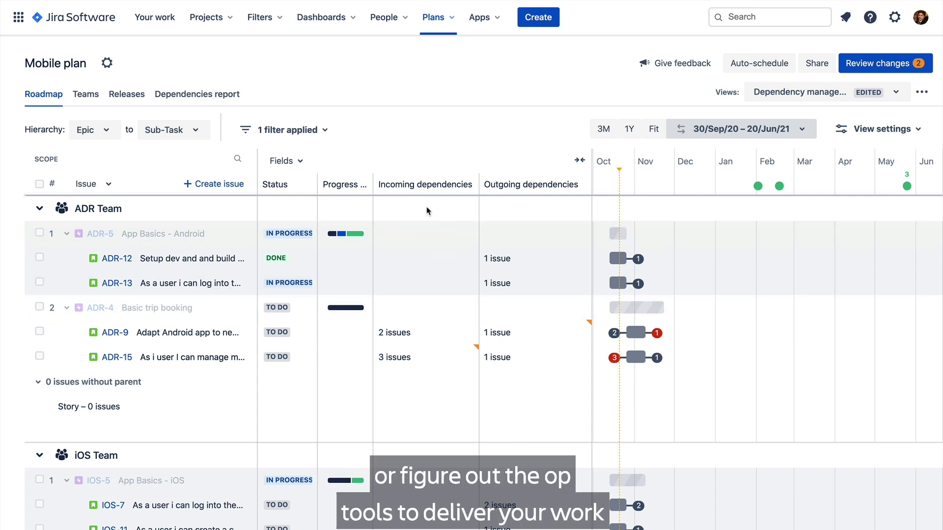
- Collapse both dependency columns and add Sprint as a roadmap field
click(423, 187)
click(422, 189)
click(303, 164)
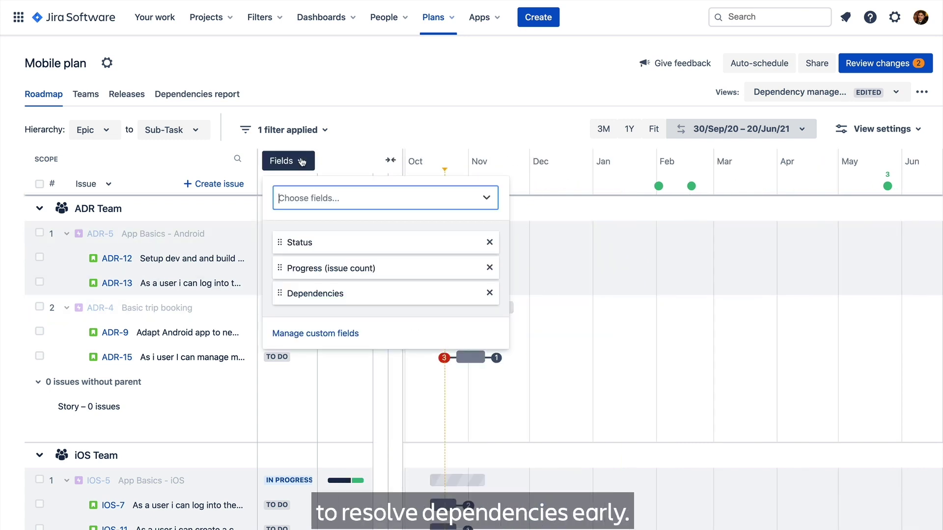
click(304, 199)
text(spri)
key(Return)
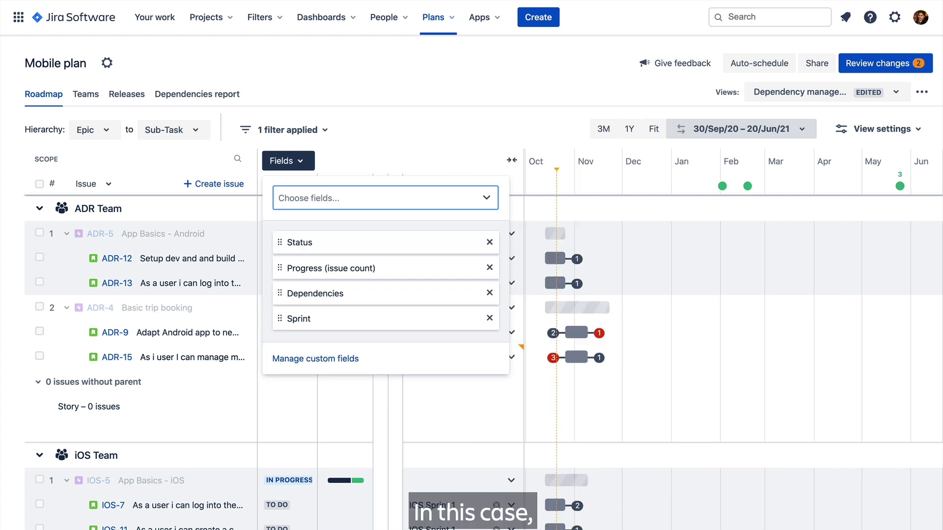
click(437, 142)
- Move ADR-15 into the Wallaby sprint and clear all roadmap filters
click(438, 353)
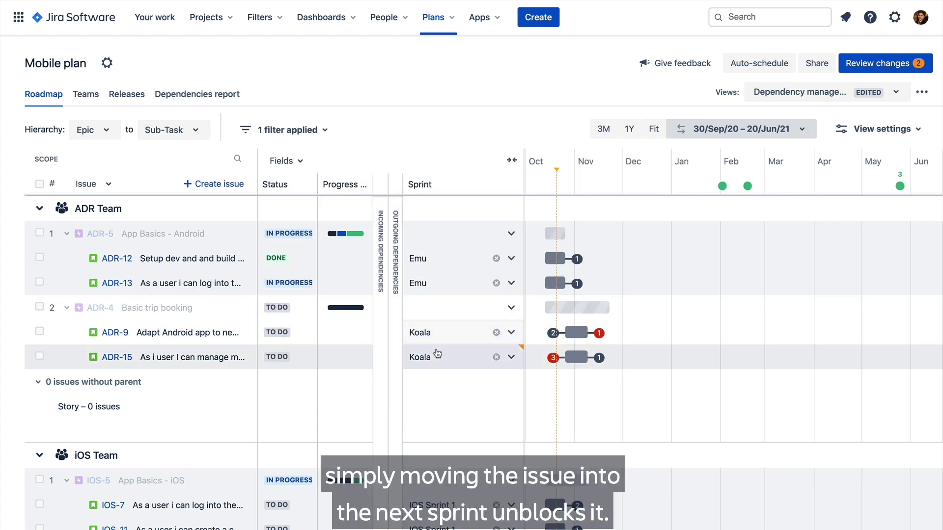
click(438, 450)
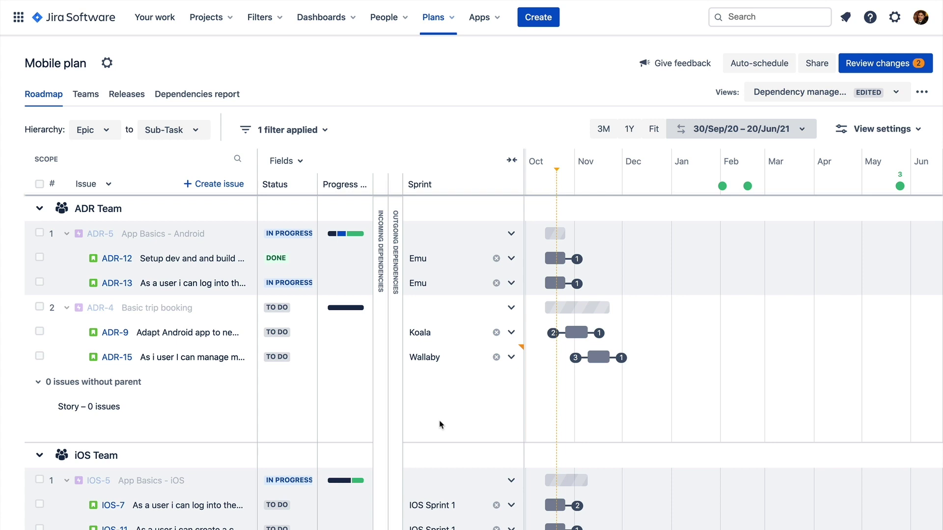
click(302, 130)
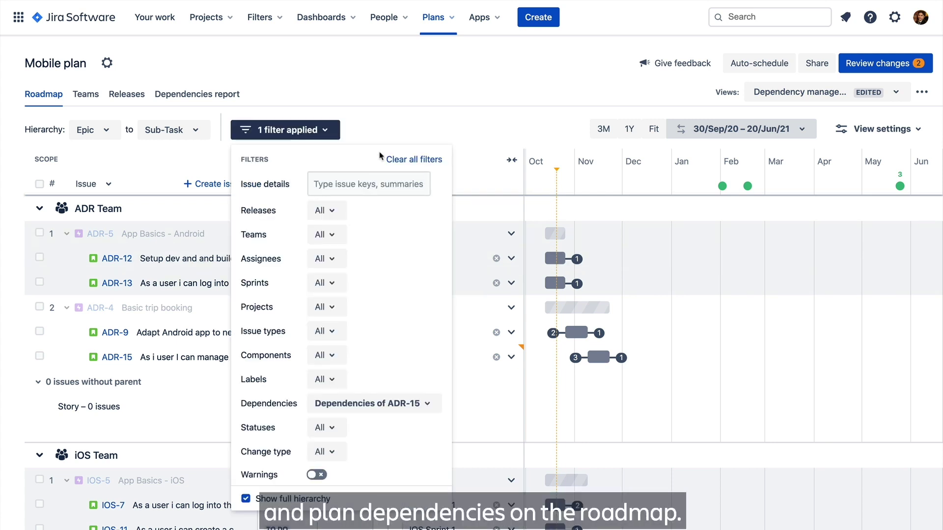
click(389, 159)
click(396, 127)
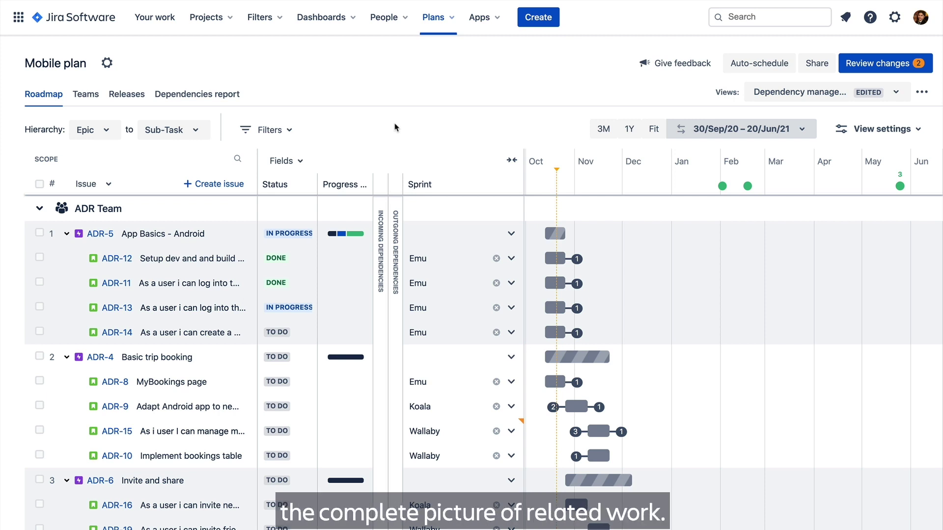
- Open the plan's Dependencies report and pan around its map of blocking links
click(219, 96)
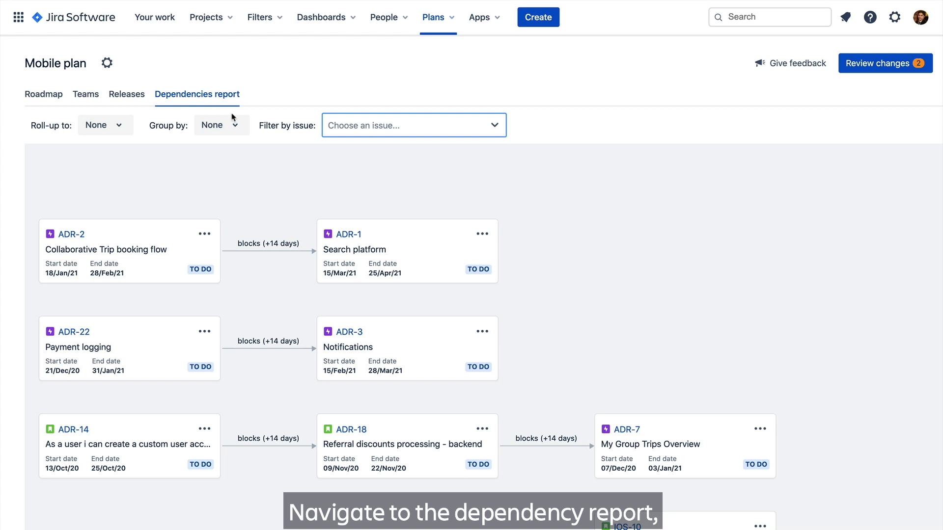
scroll(282, 182, down, 5)
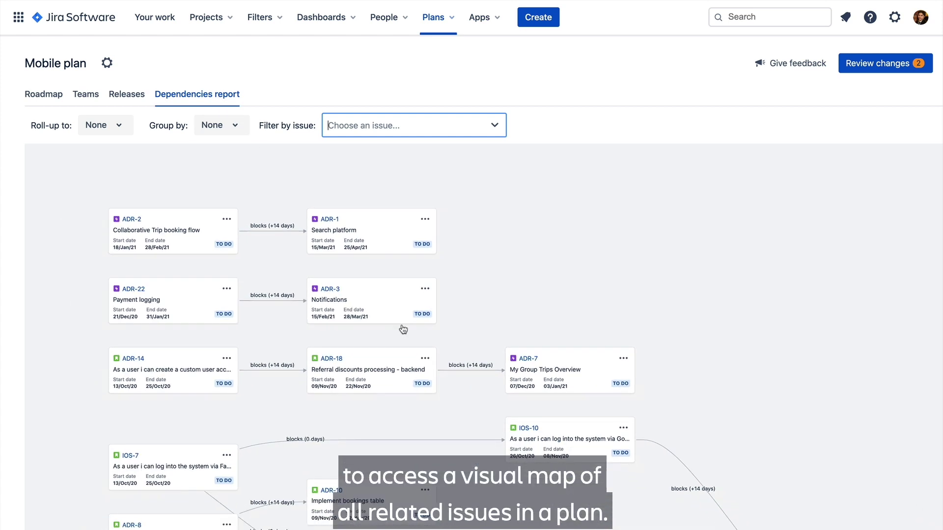
scroll(401, 326, down, 5)
scroll(475, 340, down, 7)
scroll(475, 340, right, 5)
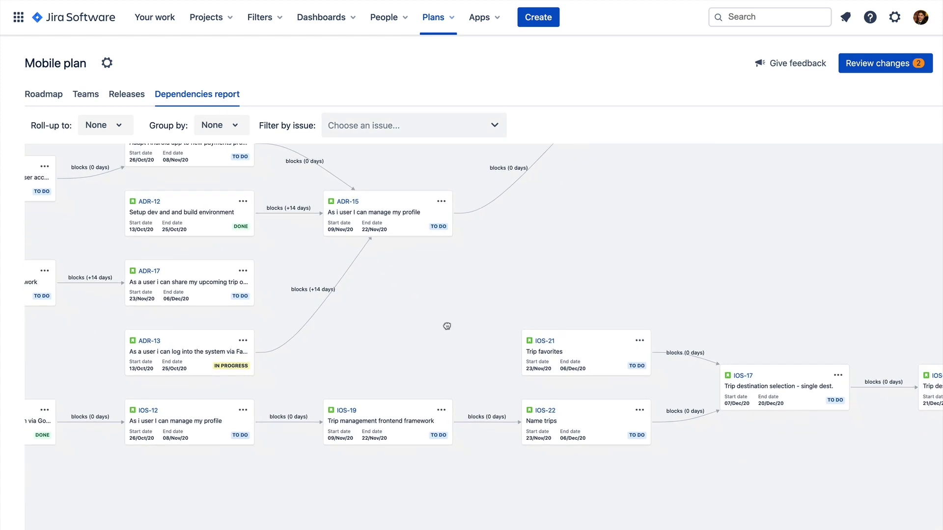
scroll(372, 300, right, 3)
scroll(330, 313, down, 5)
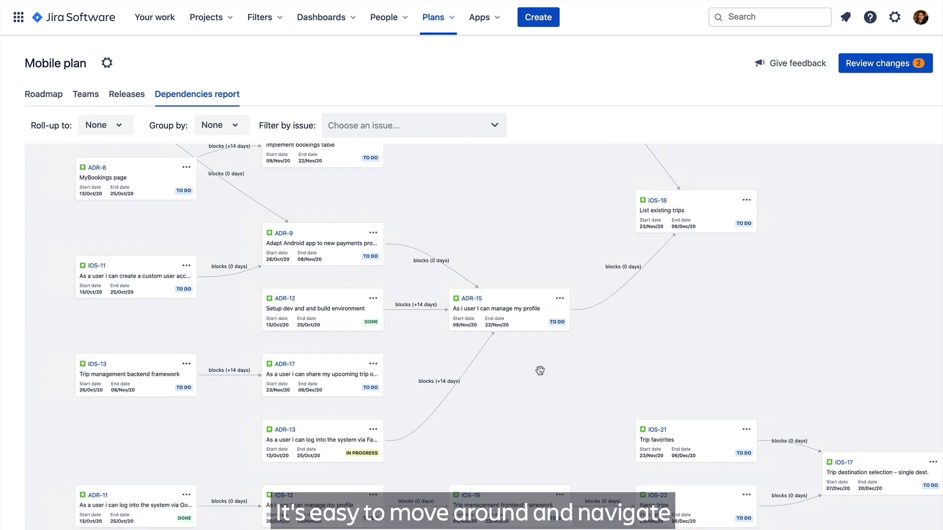
scroll(540, 371, down, 3)
drag(500, 225, 503, 340)
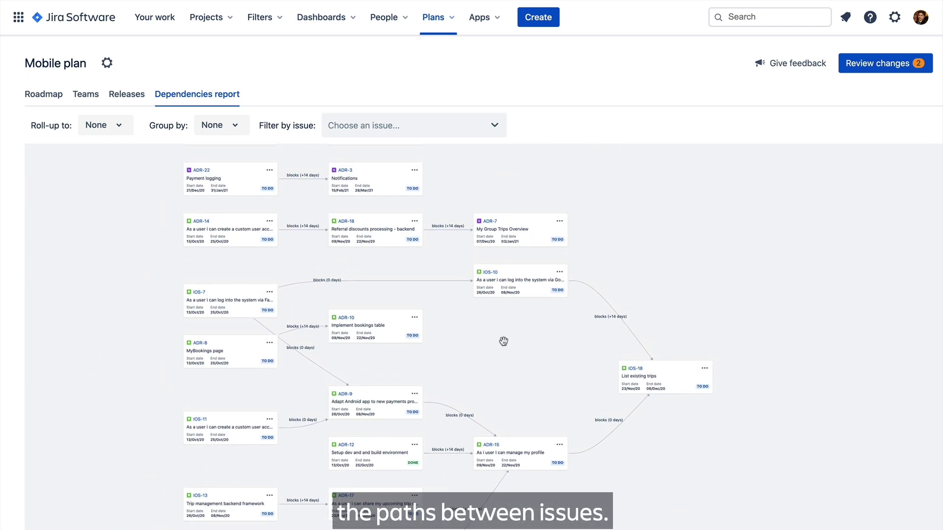
scroll(426, 399, up, 4)
- Highlight ADR-9's dependency chain on the map
drag(386, 428, 440, 426)
click(426, 388)
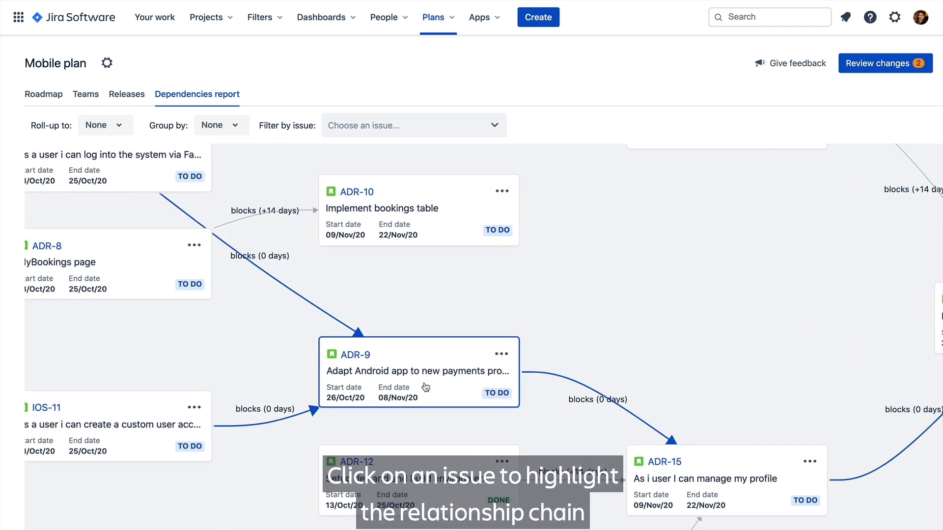
scroll(426, 388, down, 5)
drag(457, 320, 447, 338)
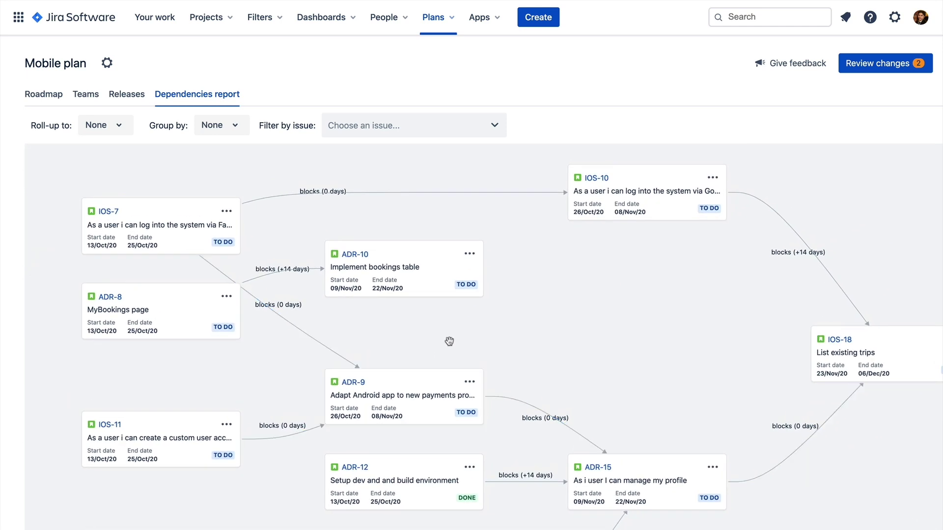
- Filter the Dependencies report to ADR-9's chain only
click(470, 383)
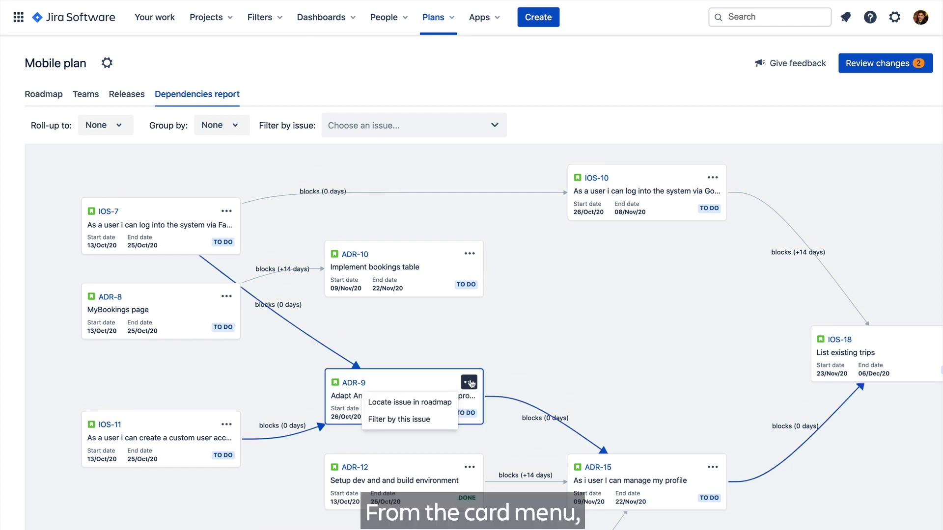
click(433, 419)
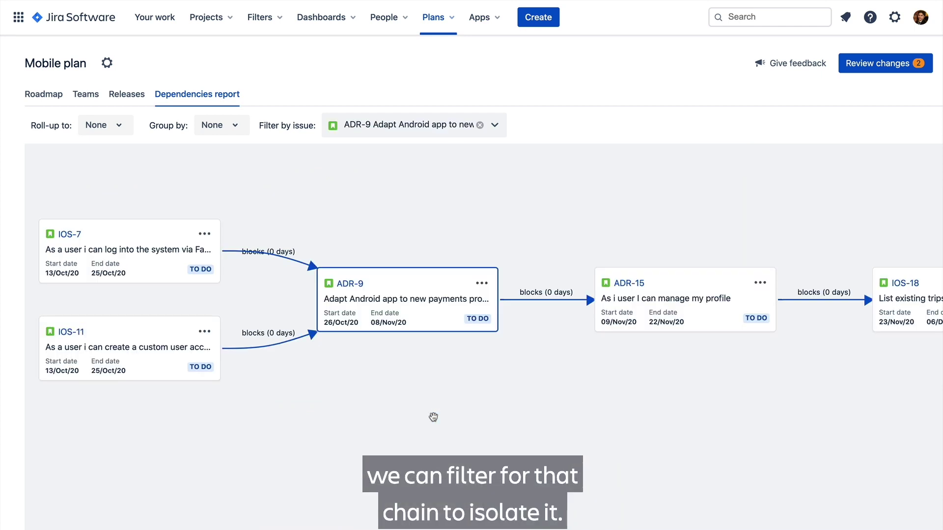
scroll(433, 417, down, 2)
drag(433, 417, 403, 398)
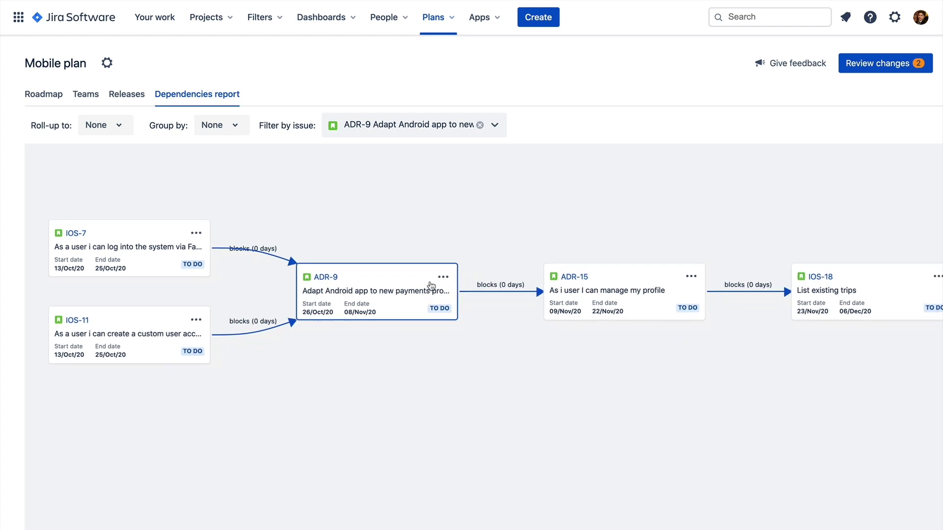
- Locate ADR-9 on the roadmap and check which issues block it
click(443, 277)
click(421, 297)
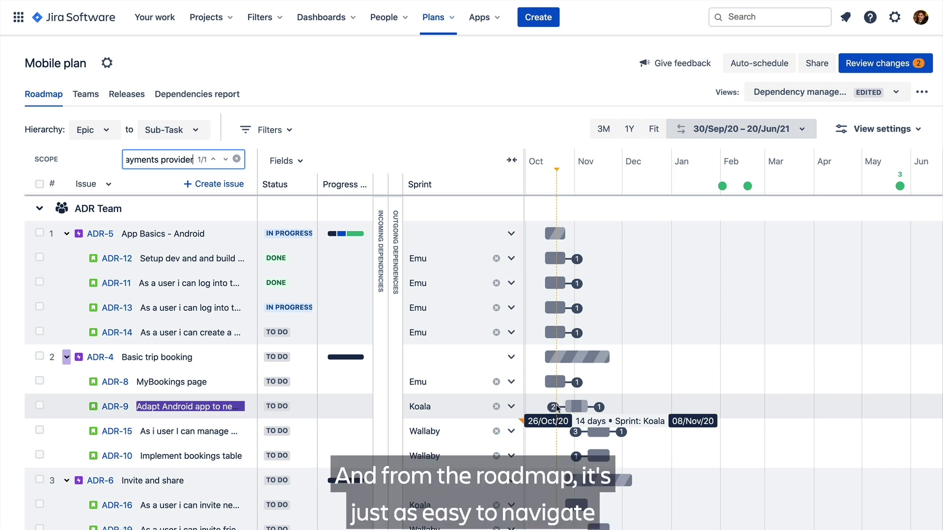
click(555, 407)
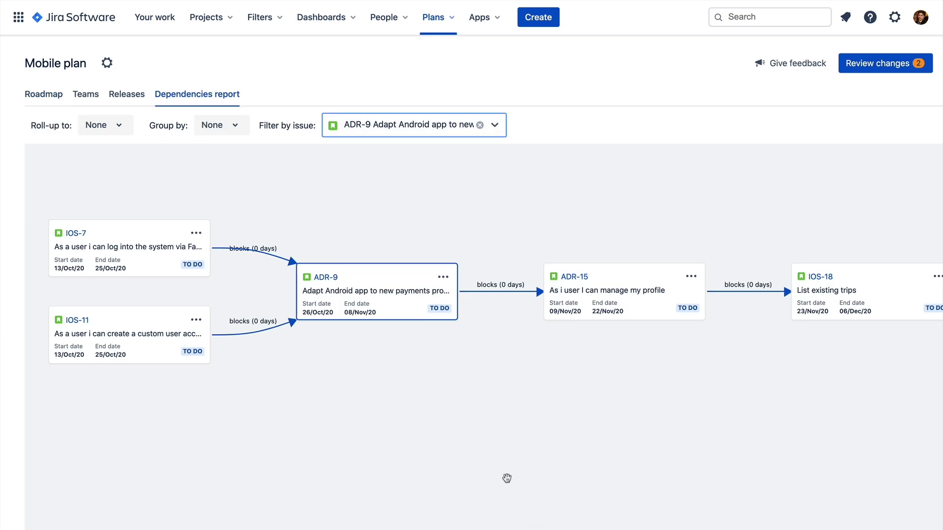
- Remove the ADR-9 issue filter from the Dependencies report
click(480, 125)
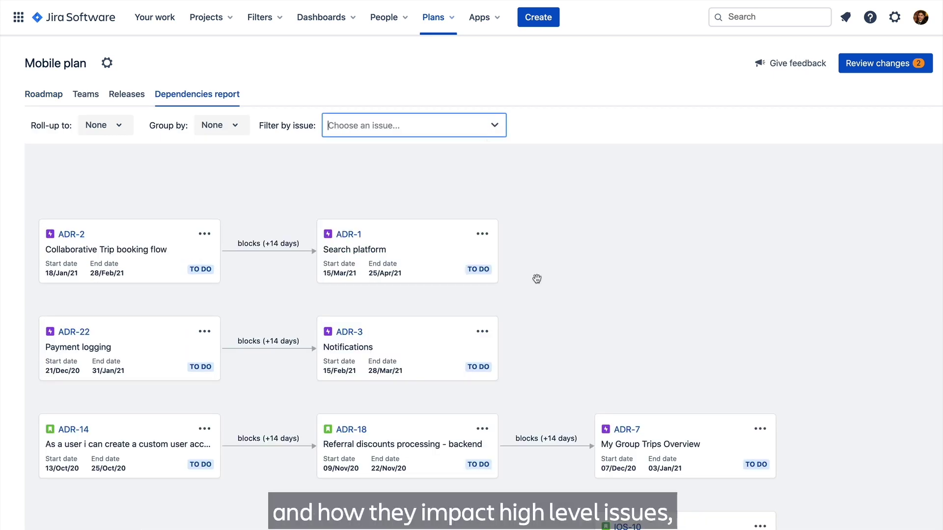
click(544, 320)
scroll(544, 320, down, 5)
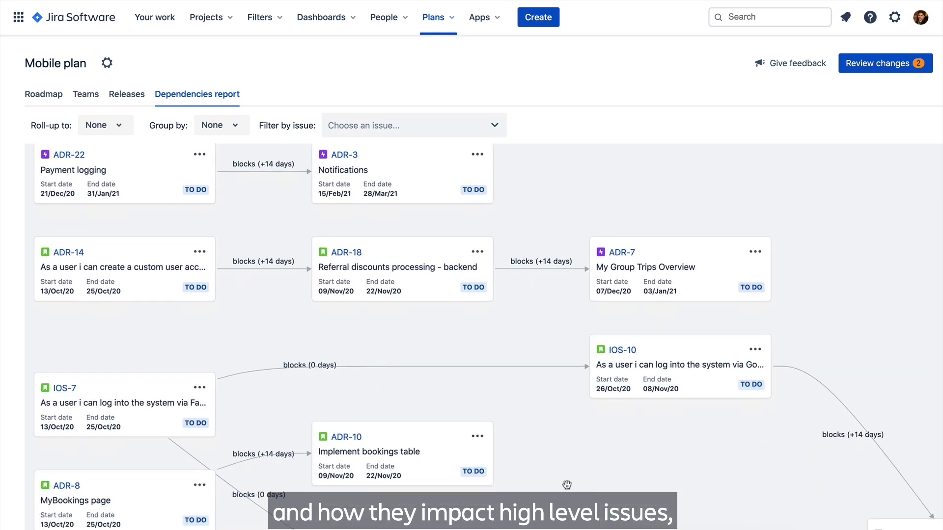
scroll(567, 486, down, 4)
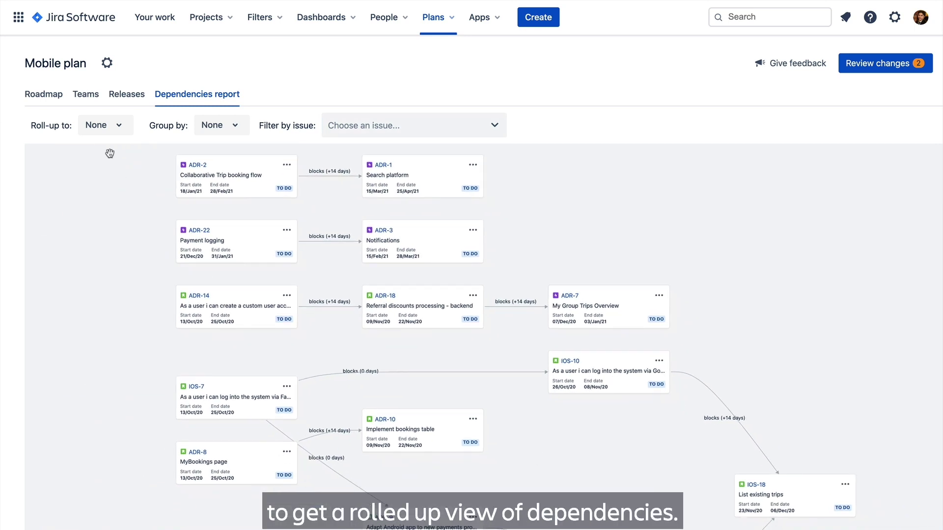
- Roll the report up to epics and inspect the issues behind a 2-links connection
click(104, 126)
click(101, 207)
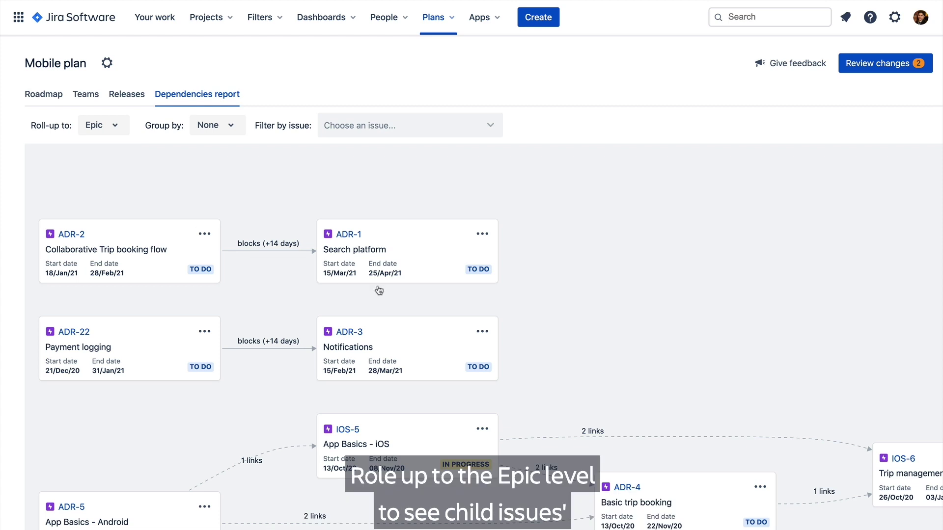
drag(551, 343, 320, 314)
scroll(321, 314, down, 2)
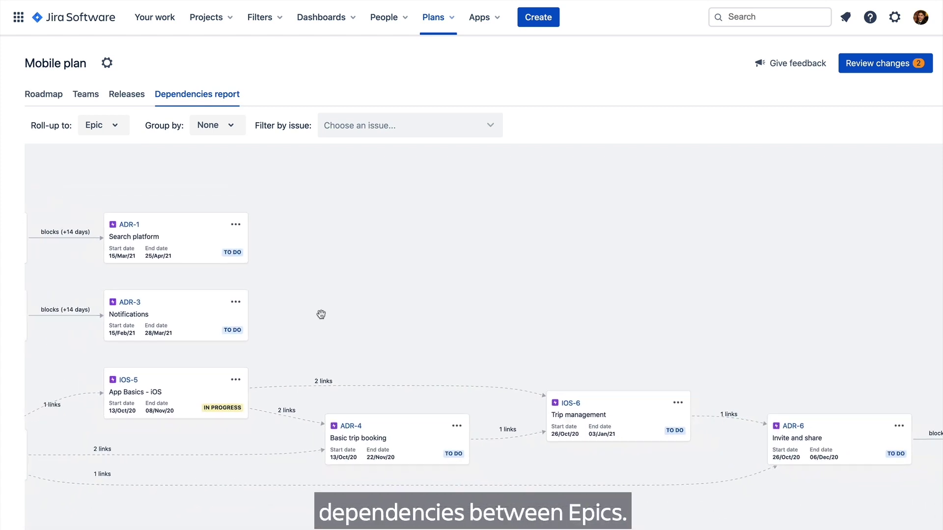
scroll(321, 314, down, 1)
click(324, 375)
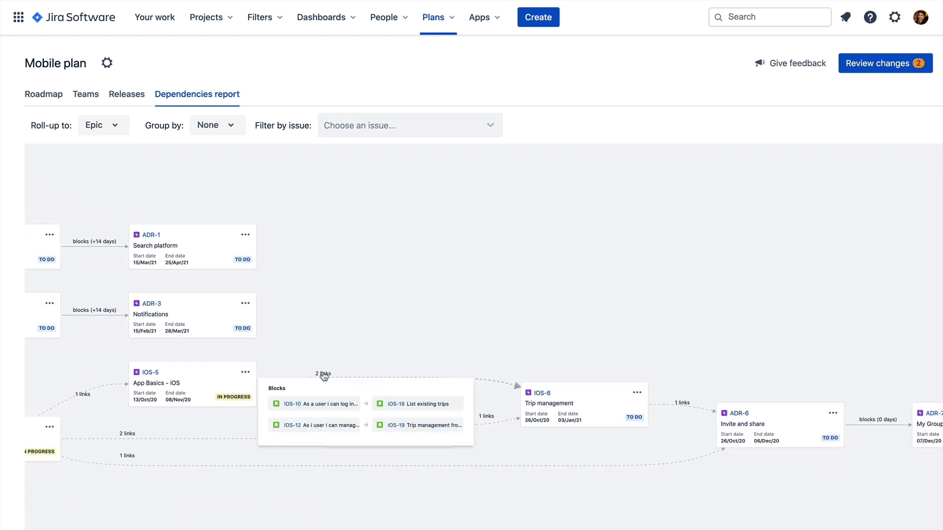
click(309, 330)
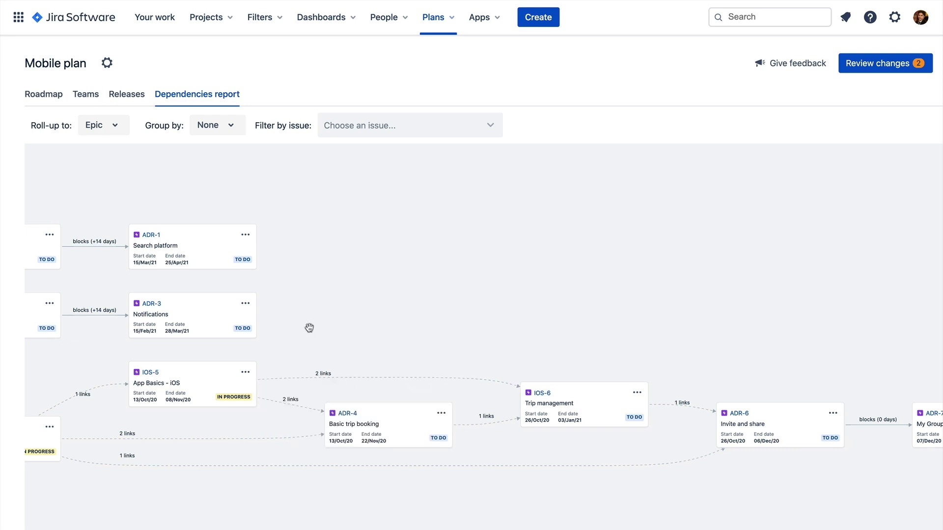
drag(310, 329, 442, 332)
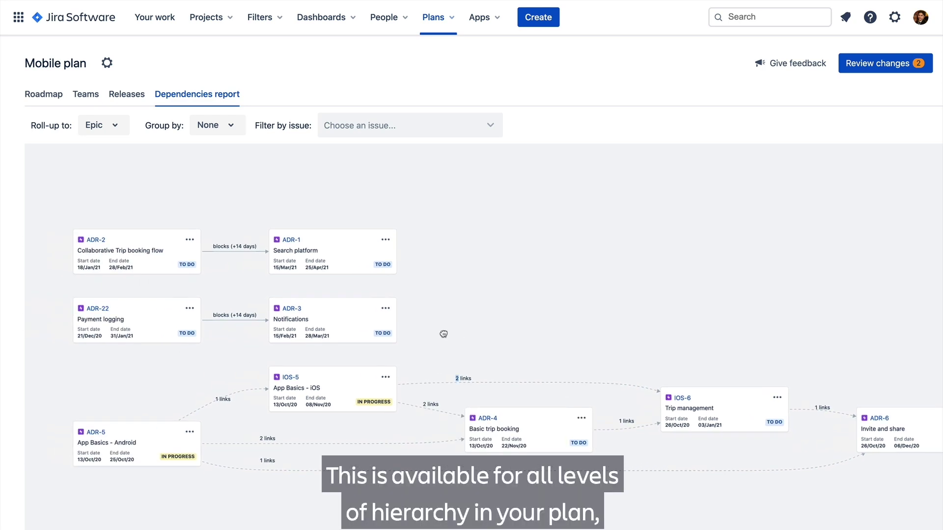
- Roll up to initiatives and inspect the links between IP-7 and IP-8
click(101, 125)
click(108, 189)
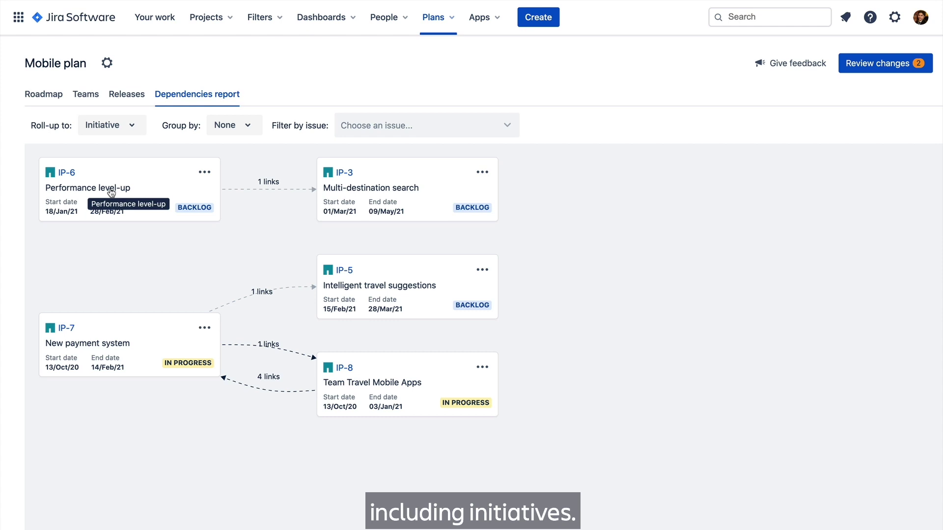
click(255, 344)
click(274, 321)
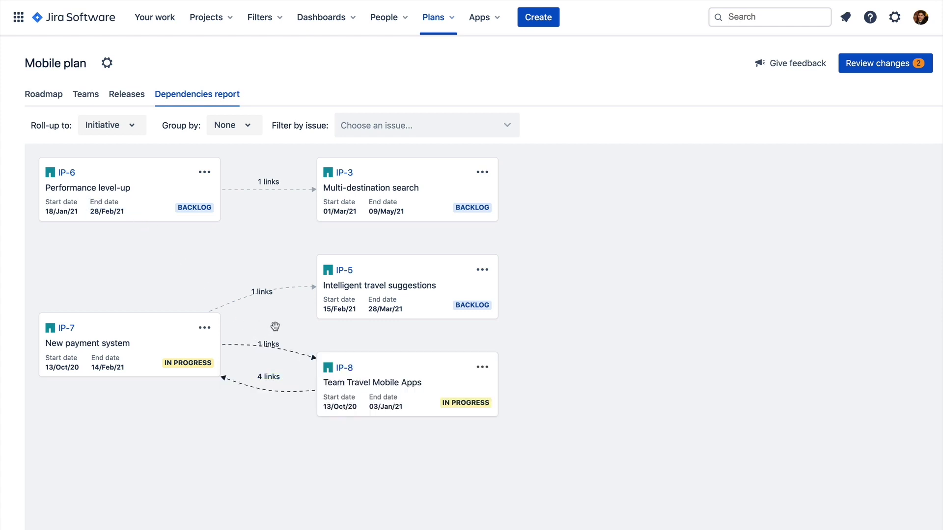
click(270, 379)
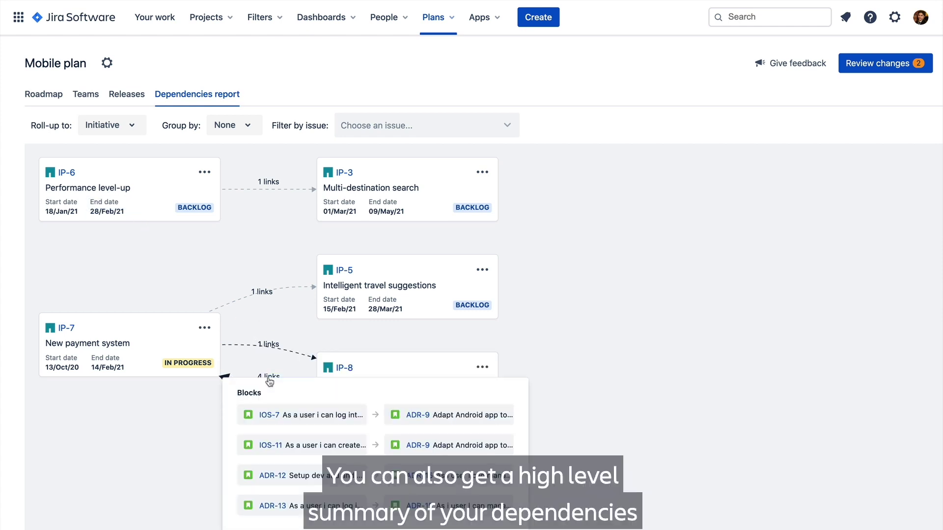
click(250, 258)
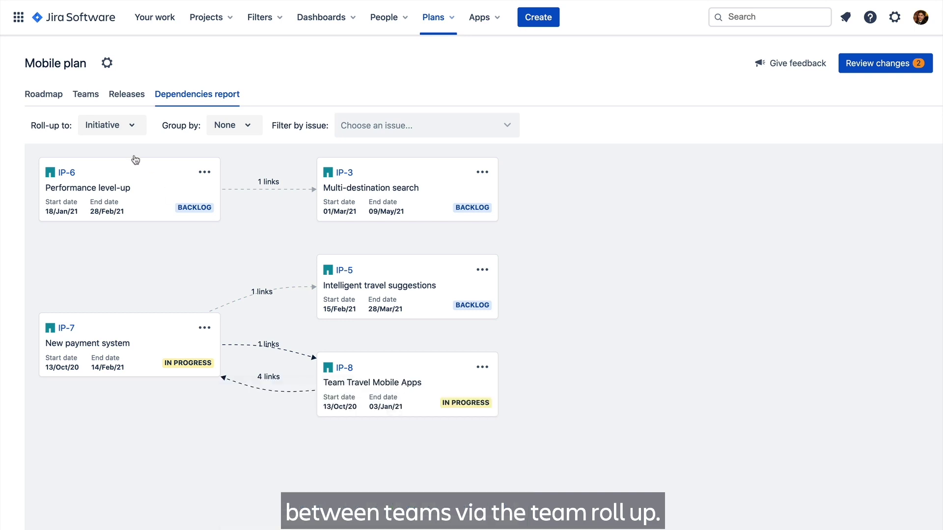
- Roll up by team and review the 3 iOS-to-ADR and 2 ADR-to-iOS blocking links
click(118, 130)
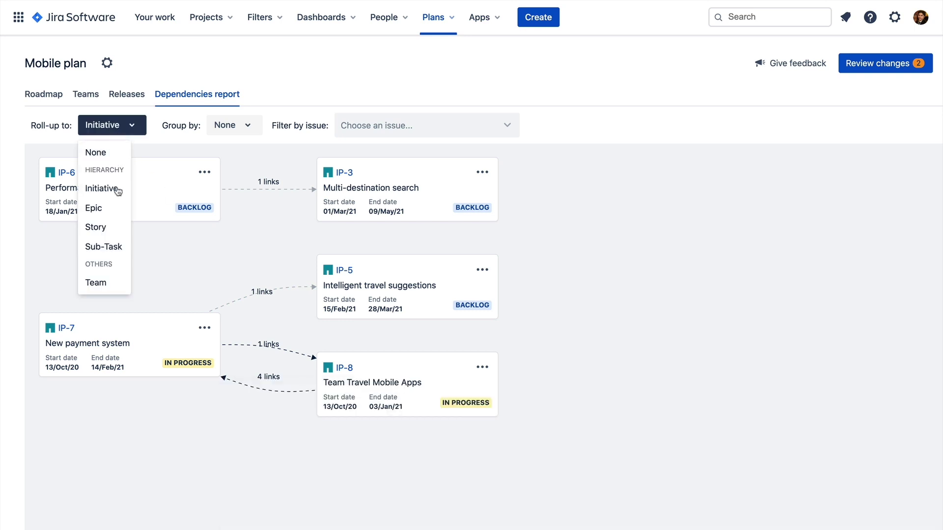
click(110, 283)
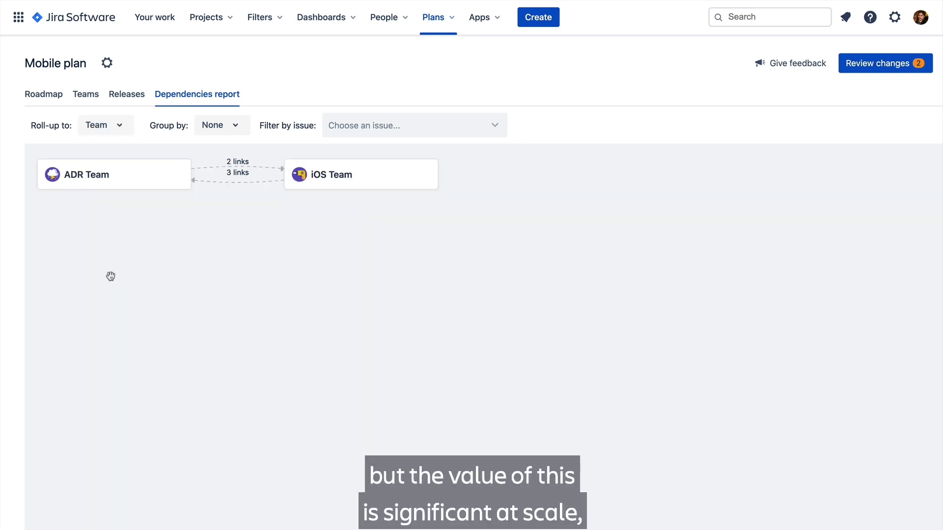
click(231, 171)
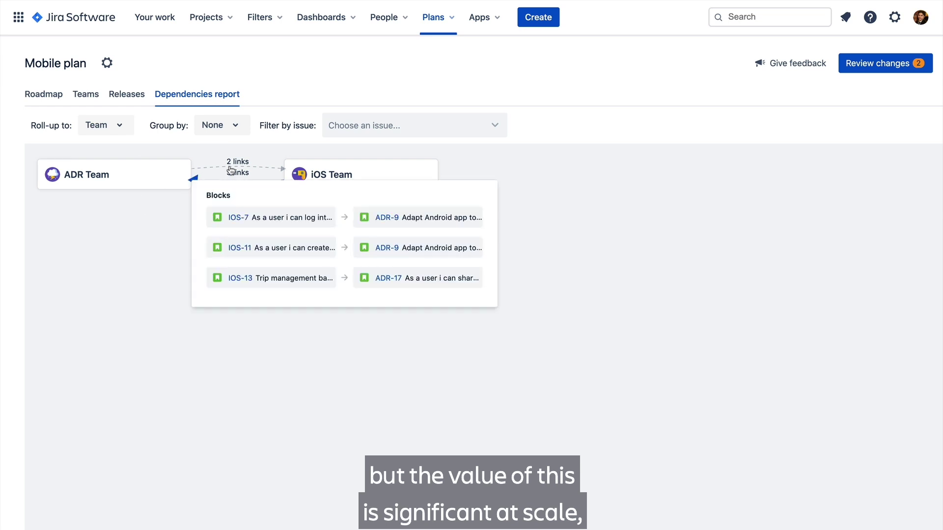
click(235, 157)
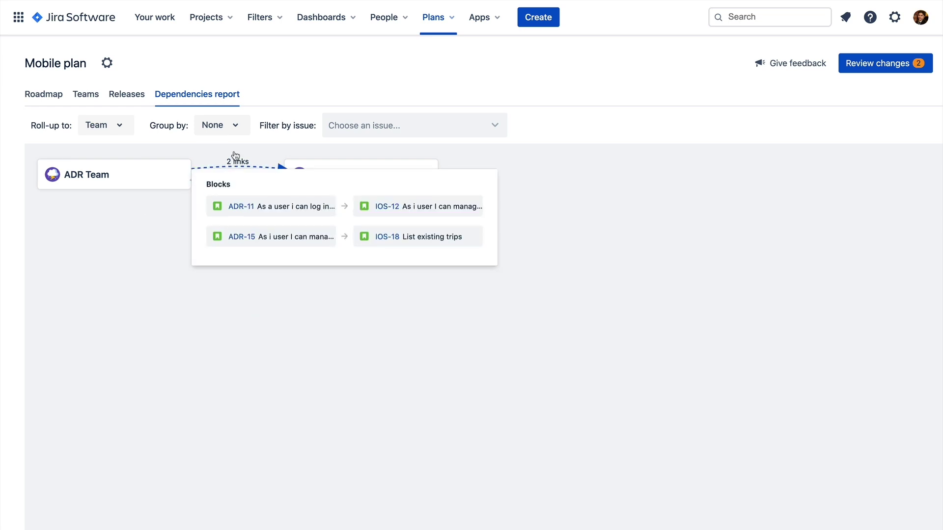
click(176, 212)
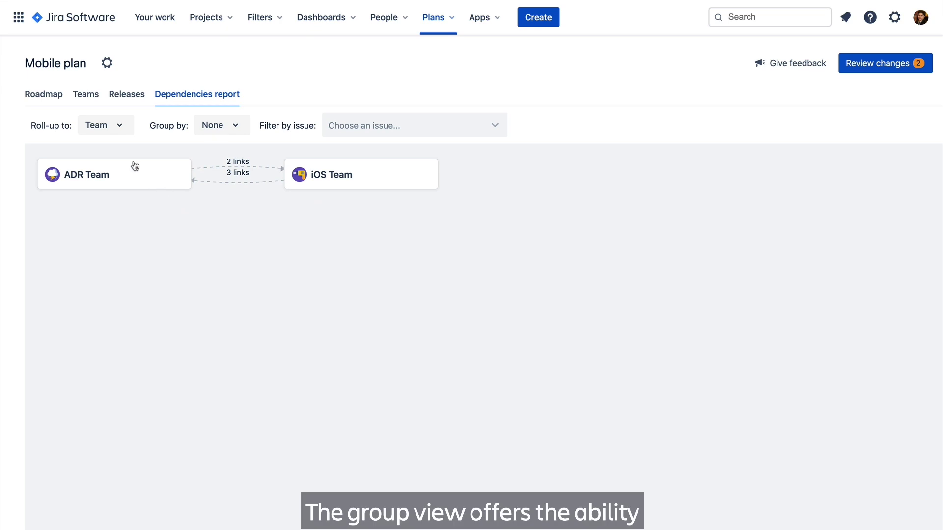
click(114, 132)
- Set roll-up to None and group the report's issues by team
click(108, 151)
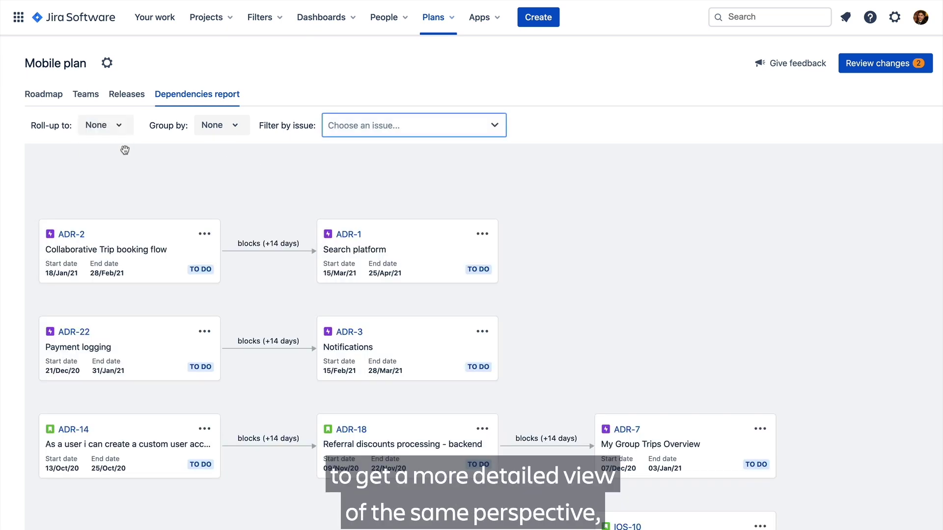
click(222, 128)
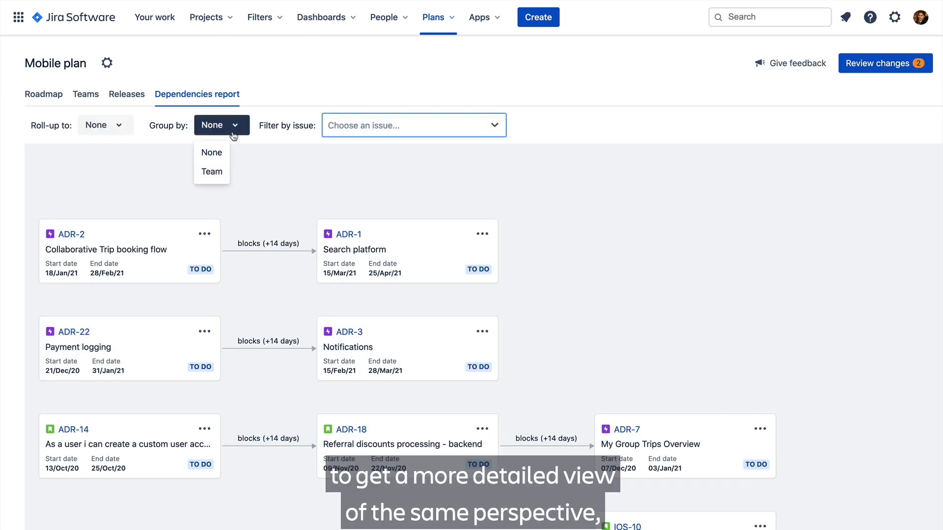
click(218, 171)
scroll(217, 171, down, 5)
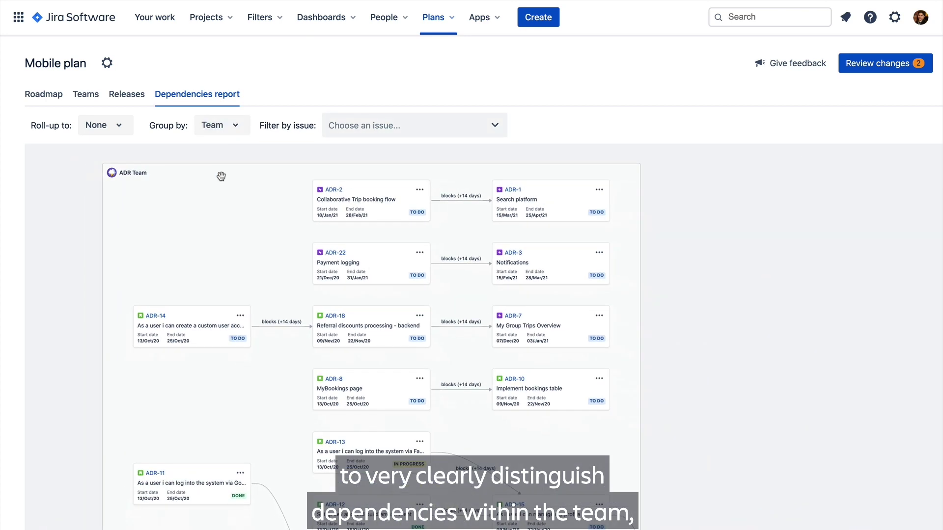
drag(263, 453, 208, 212)
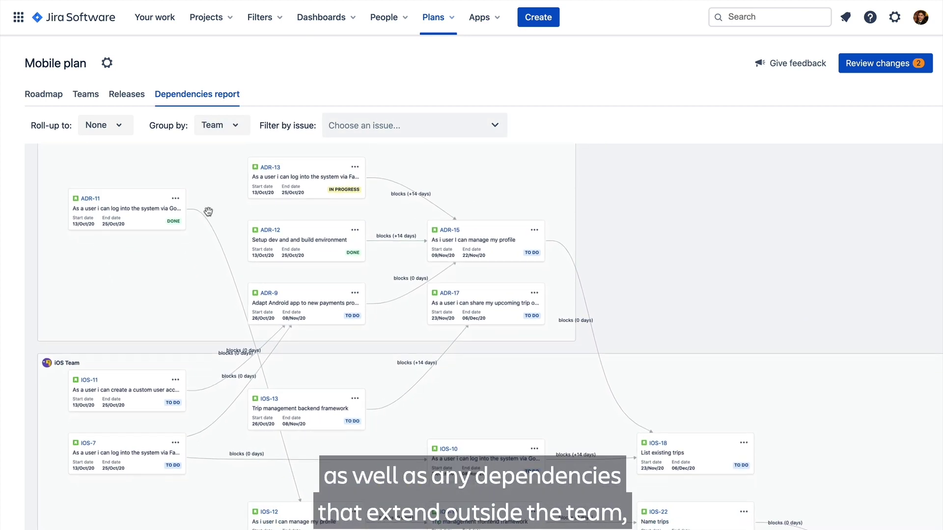
- Filter the report to ADR-15's chain: ADR-9, ADR-12, ADR-13 blocking it, it blocking IOS-18
click(458, 244)
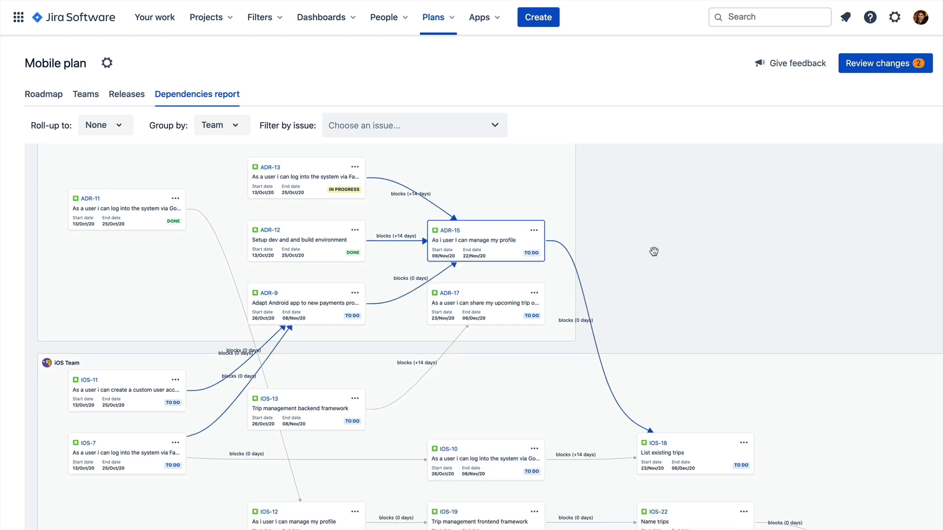
click(535, 232)
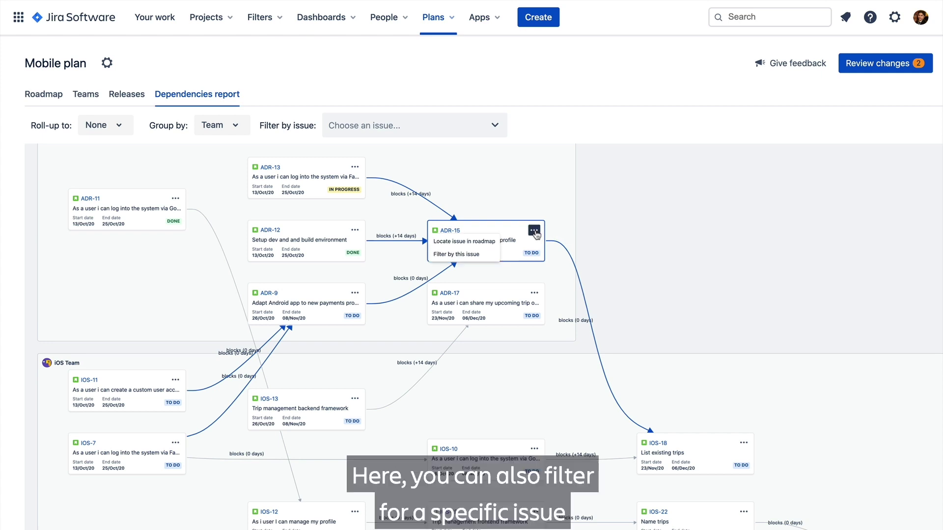
click(456, 254)
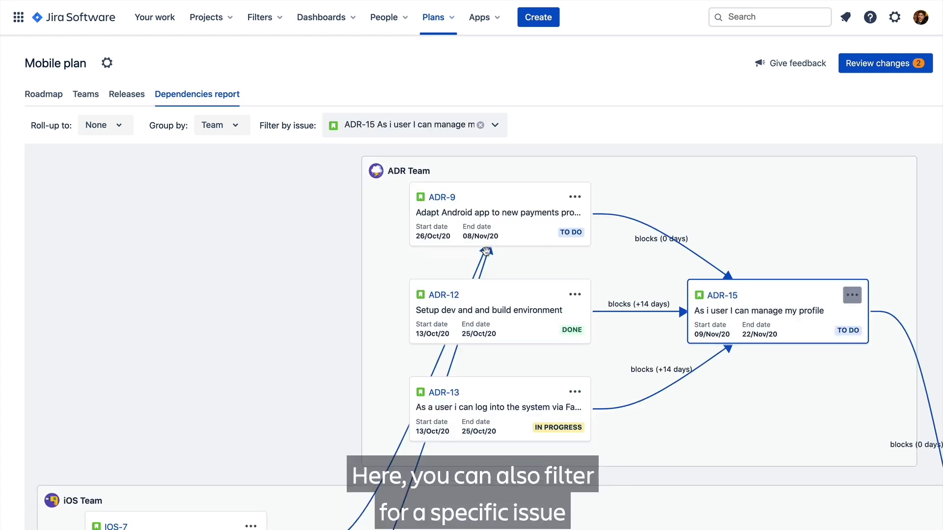
scroll(593, 377, down, 5)
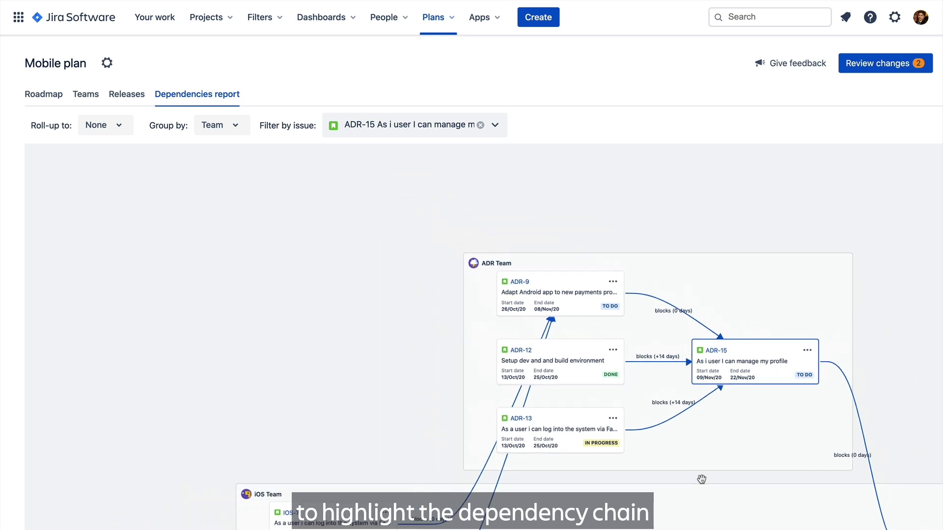
drag(537, 383, 533, 414)
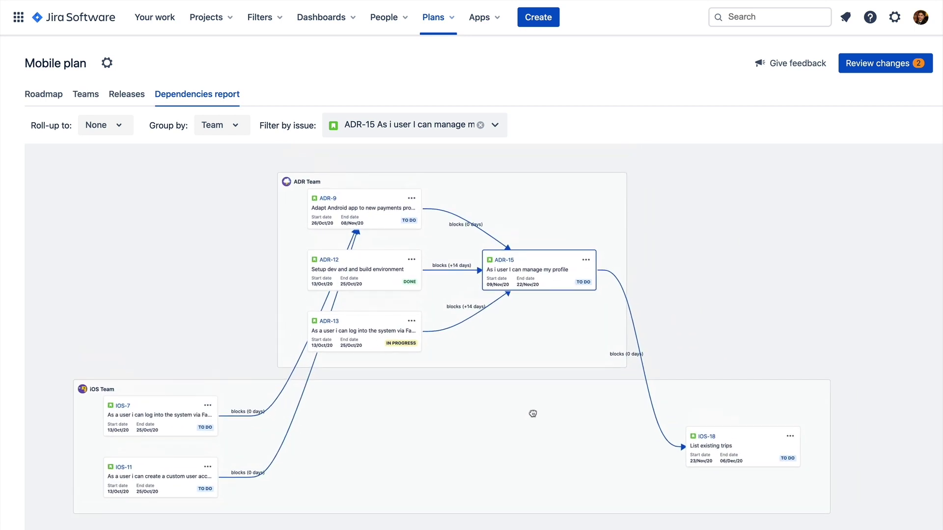